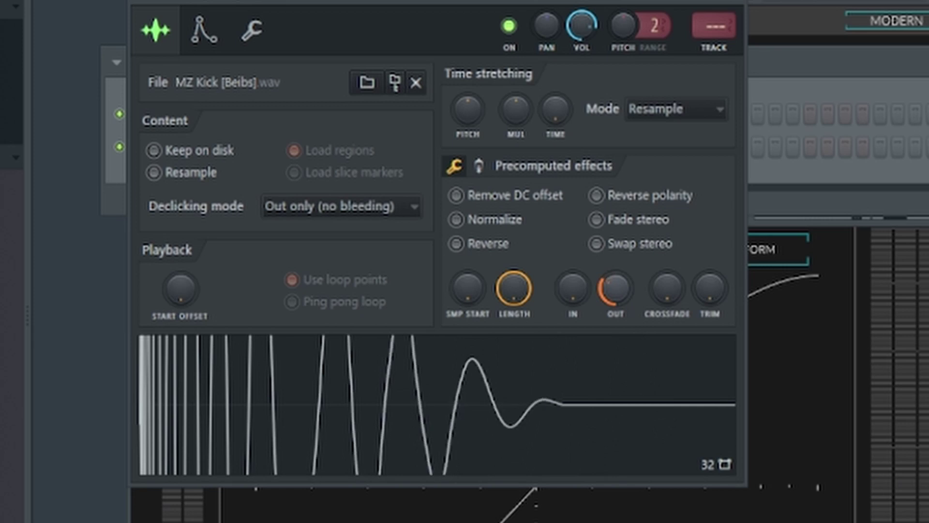
Shorten the fade-out of the MZ Kick [Beibs] sample and audition the result.
{"action": "left_click", "coordinate": [559, 413]}
{"action": "left_click", "coordinate": [577, 389]}
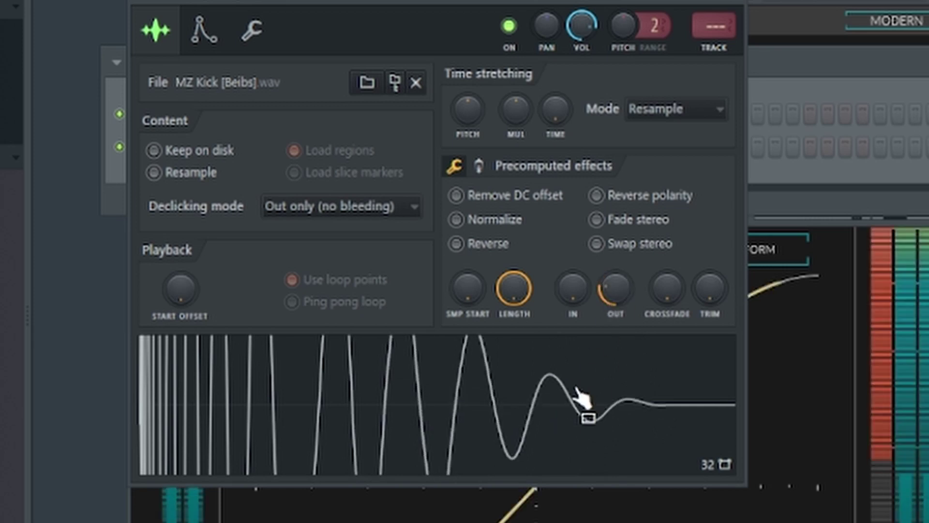
{"action": "left_click", "coordinate": [564, 408]}
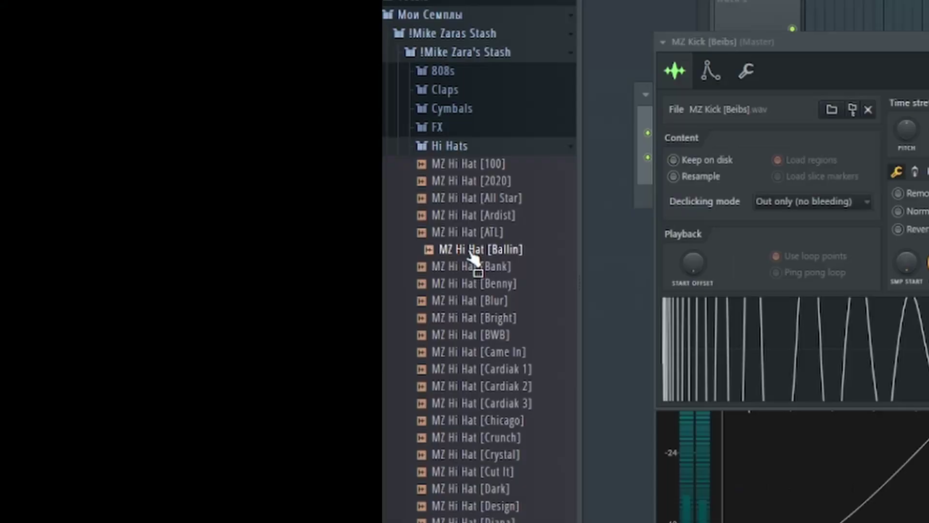
Audition MZ Hi Hat [Cardiak 1] from the Hi Hats folder and add it to the channel rack as a new channel.
{"action": "left_click", "coordinate": [488, 376]}
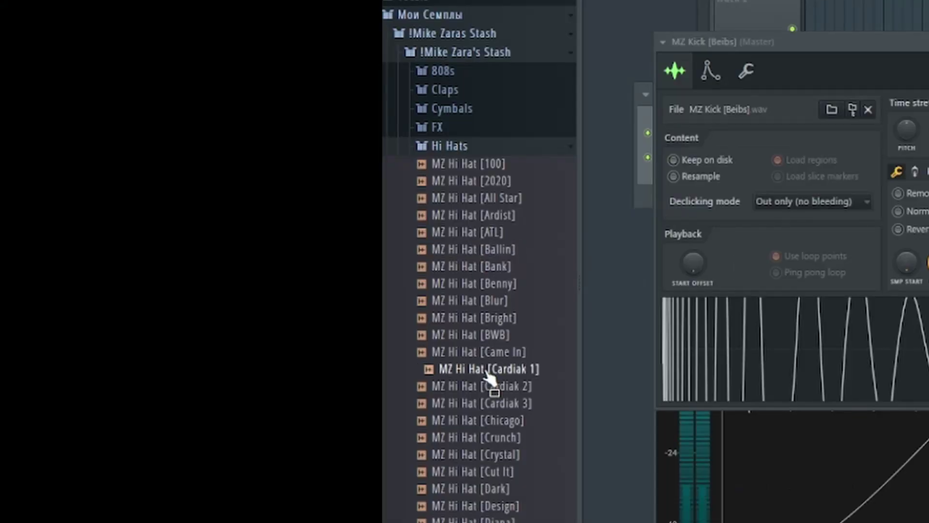
{"action": "left_click_drag", "start_coordinate": [488, 370], "coordinate": [462, 228]}
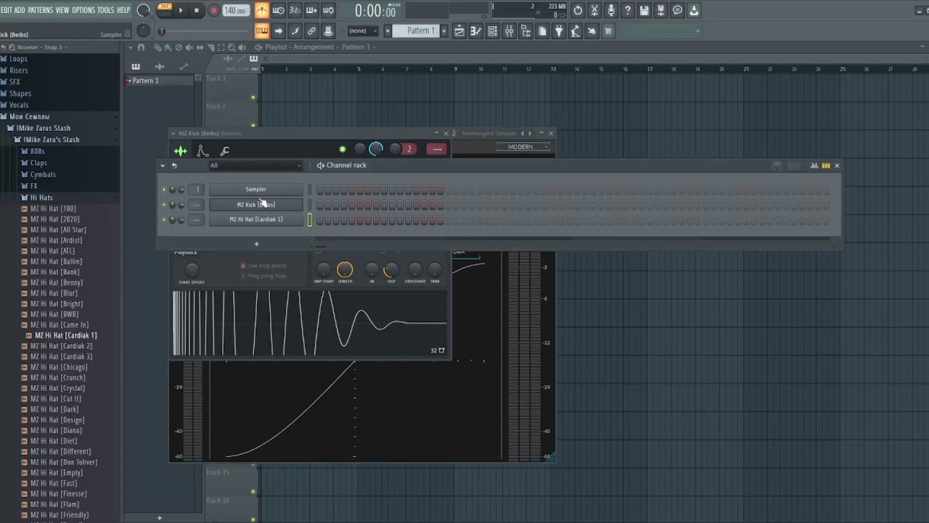
Slightly adjust the precomputed Boost on the MZ Hi Hat [Cardiak 1] sample, audition it and close its settings.
{"action": "left_click", "coordinate": [261, 220]}
{"action": "left_click_drag", "start_coordinate": [464, 227], "coordinate": [464, 221]}
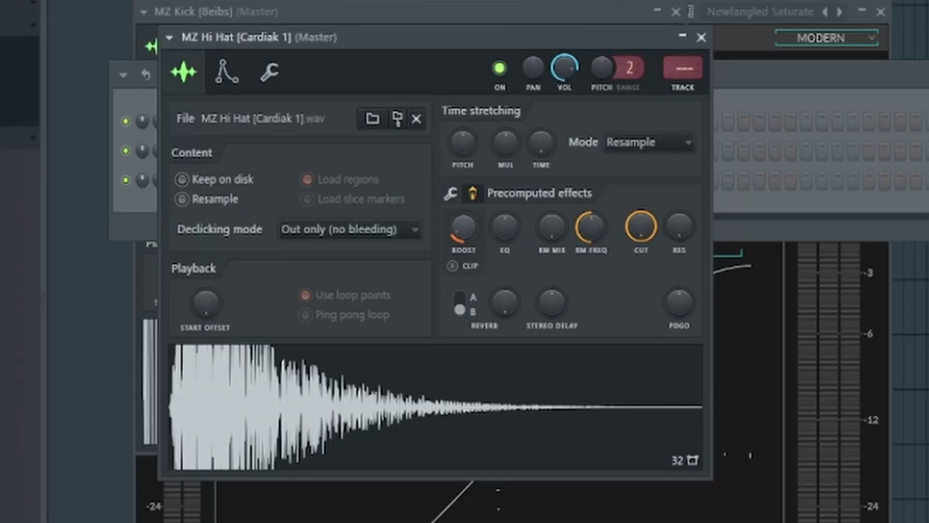
{"action": "left_click", "coordinate": [405, 415]}
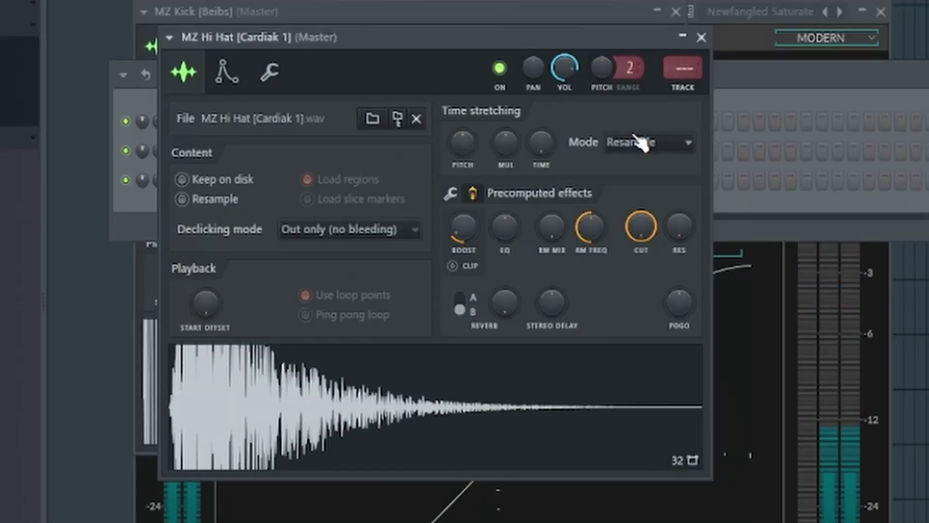
{"action": "left_click", "coordinate": [701, 38]}
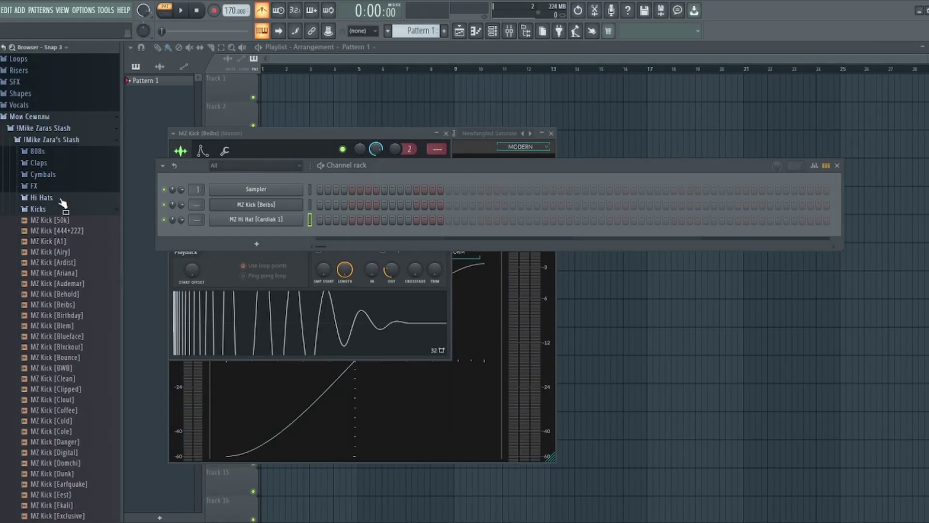
Browse the Common Snares folder of the drum kit, audition snares and add MZ Snare [Cactus] as a new channel.
{"action": "left_click", "coordinate": [54, 210]}
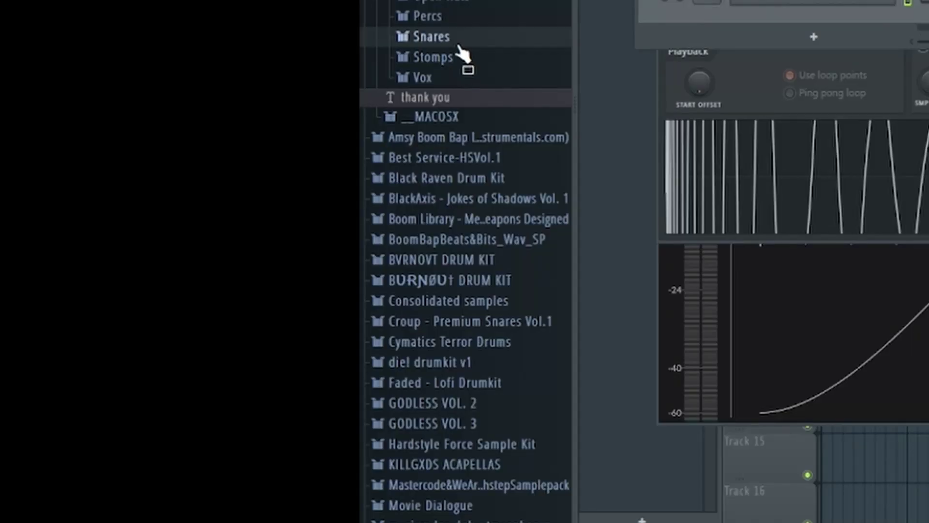
{"action": "left_click", "coordinate": [57, 250]}
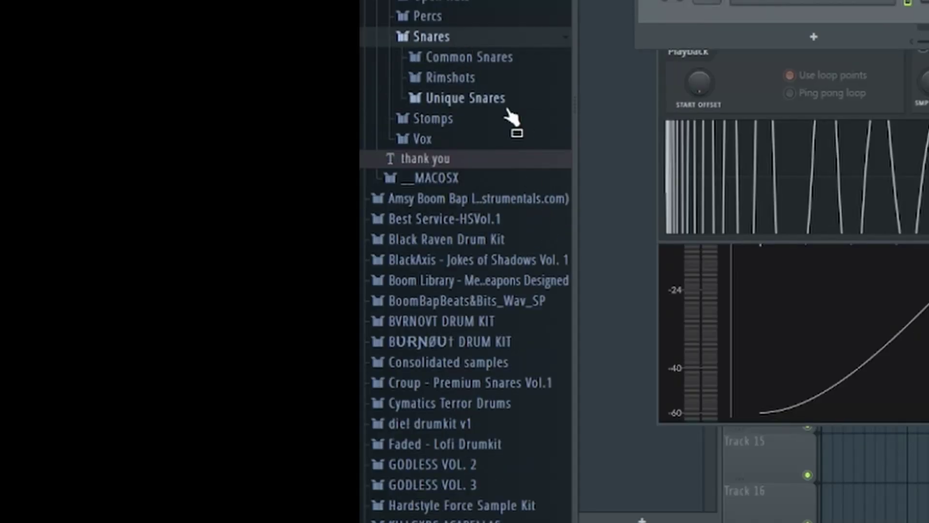
{"action": "left_click", "coordinate": [512, 60]}
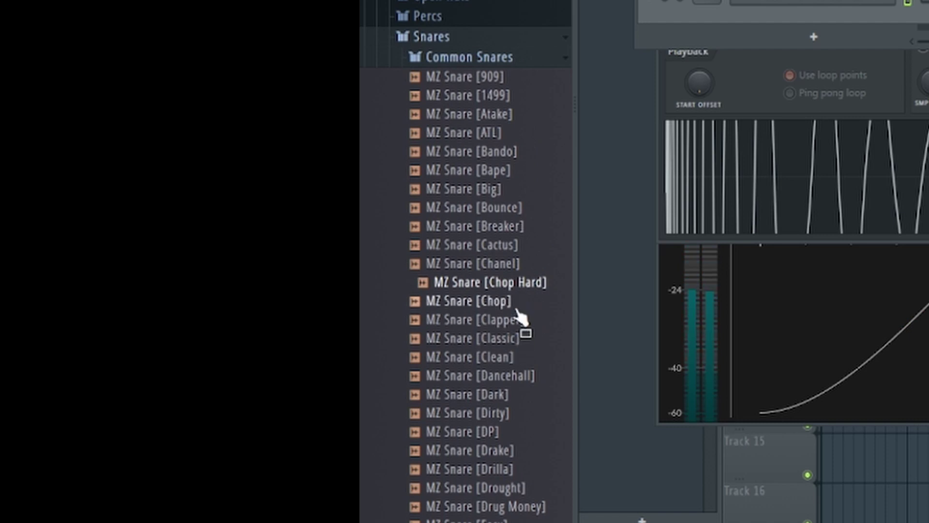
{"action": "left_click", "coordinate": [514, 303]}
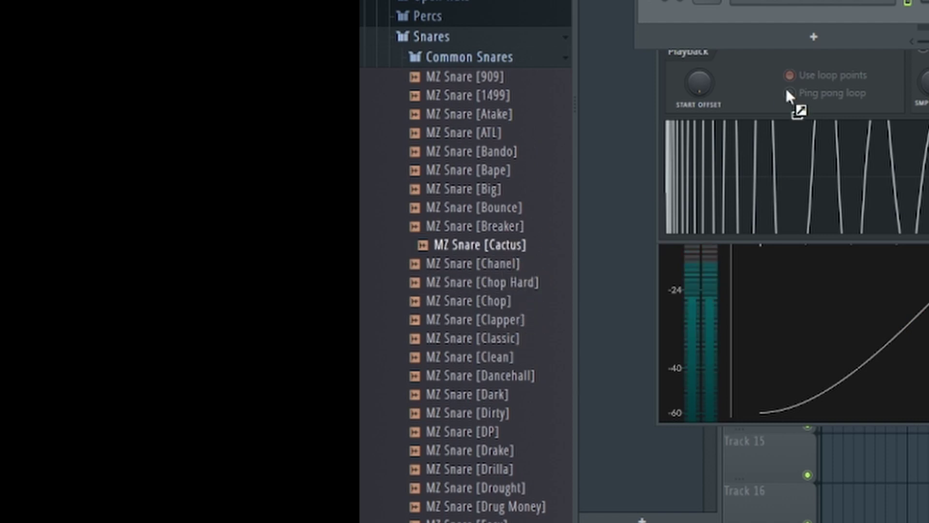
{"action": "left_click_drag", "start_coordinate": [821, 24], "coordinate": [819, 26]}
Audition more of the common snares and add MZ Snare [Effen] as a second snare channel.
{"action": "scroll", "coordinate": [498, 187], "scroll_direction": "down", "scroll_amount": 3}
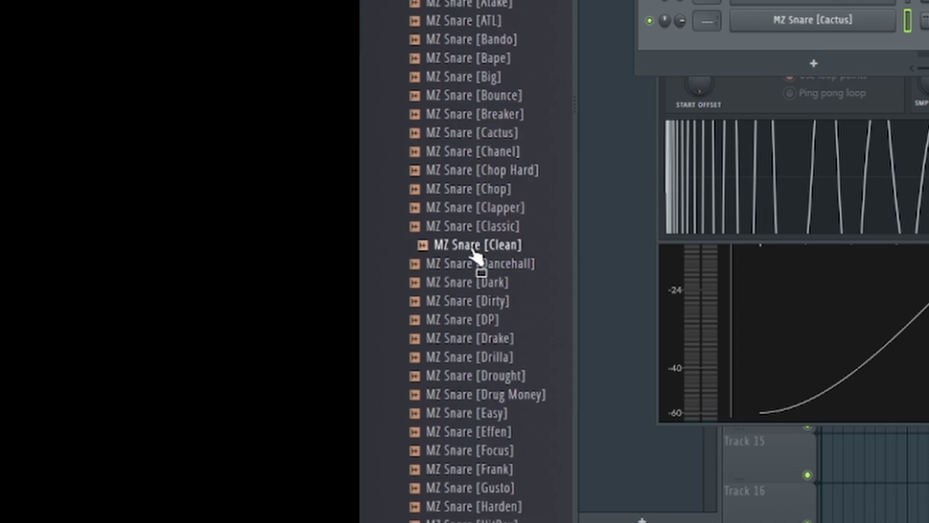
{"action": "left_click", "coordinate": [504, 376]}
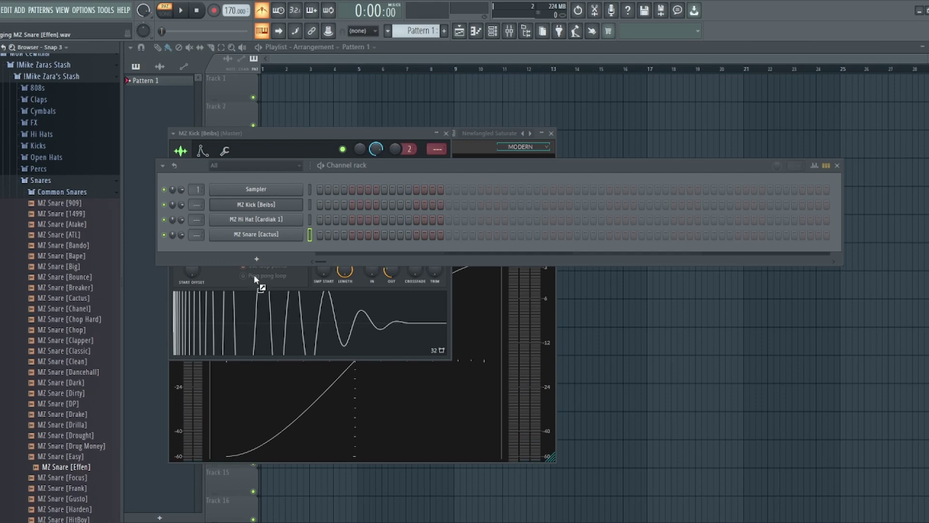
{"action": "left_click_drag", "start_coordinate": [267, 241], "coordinate": [271, 249]}
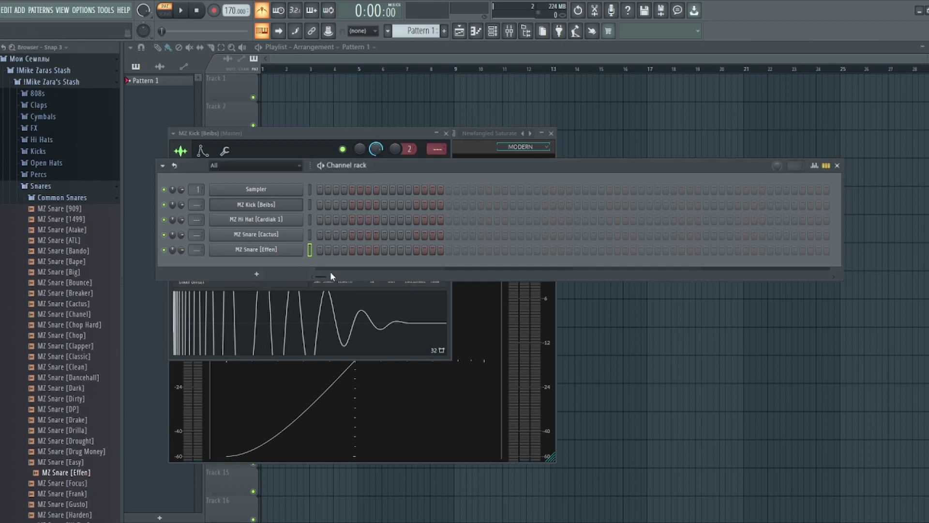
In the piano roll of MZ Snare [Effen], place C5 notes on beat 3 of bars 1 to 4 and play the pattern.
{"action": "key", "text": "F7"}
{"action": "left_click", "coordinate": [264, 262]}
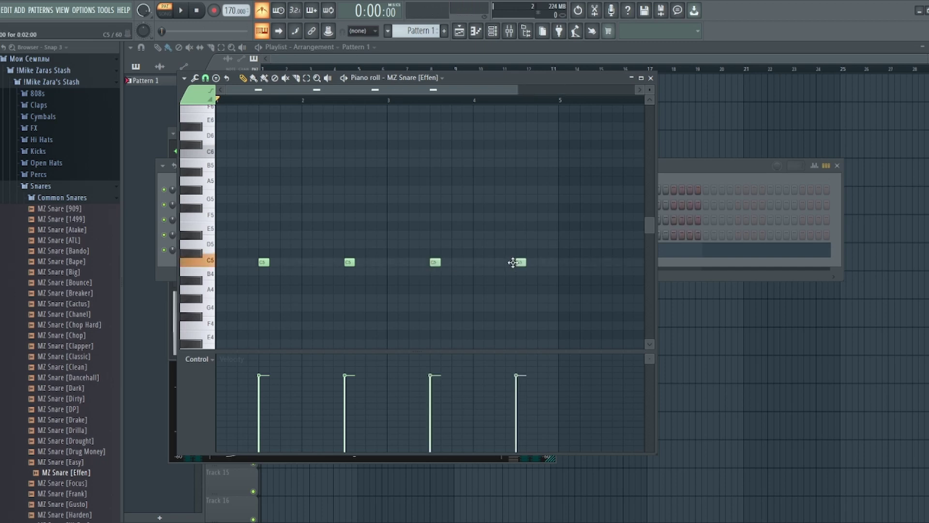
{"action": "key", "text": "space"}
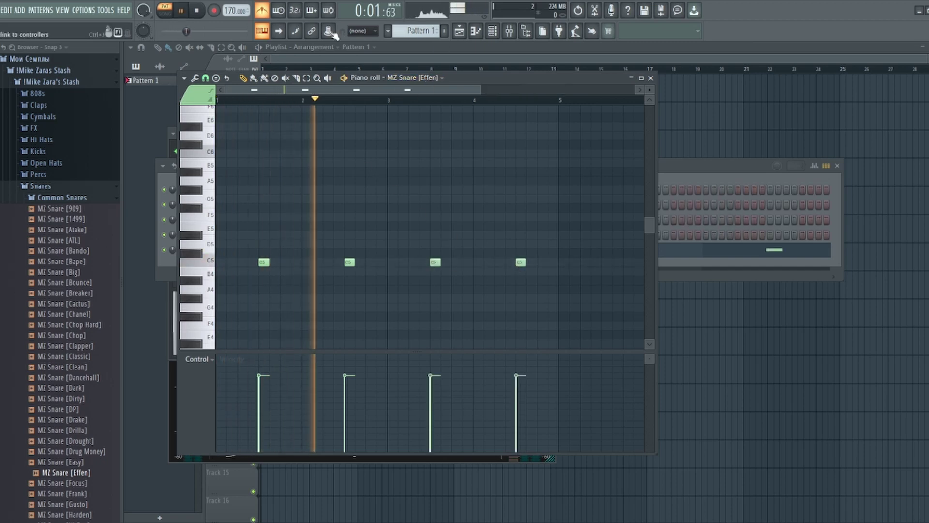
For MZ Snare [Cactus], place C5 notes half a beat before and half a beat after the starts of bars 2 and 4.
{"action": "left_click", "coordinate": [419, 78]}
{"action": "left_click", "coordinate": [432, 128]}
{"action": "key", "text": "space"}
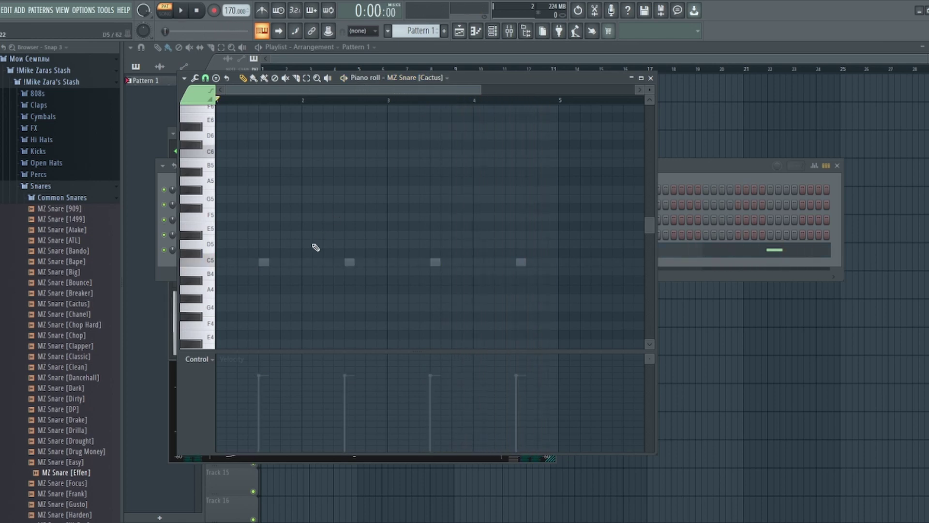
{"action": "key", "text": "space"}
{"action": "left_click", "coordinate": [294, 262]}
{"action": "left_click", "coordinate": [317, 262]}
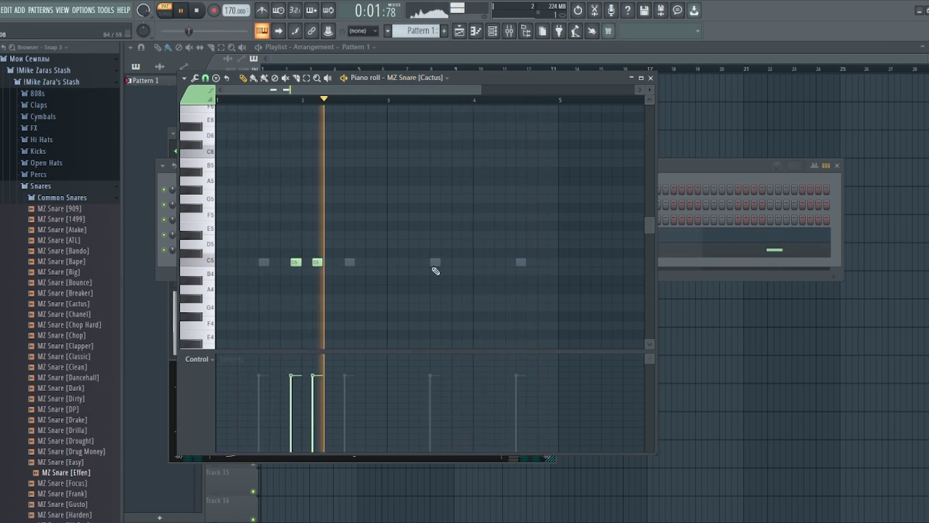
{"action": "left_click", "coordinate": [467, 262]}
{"action": "left_click", "coordinate": [489, 262]}
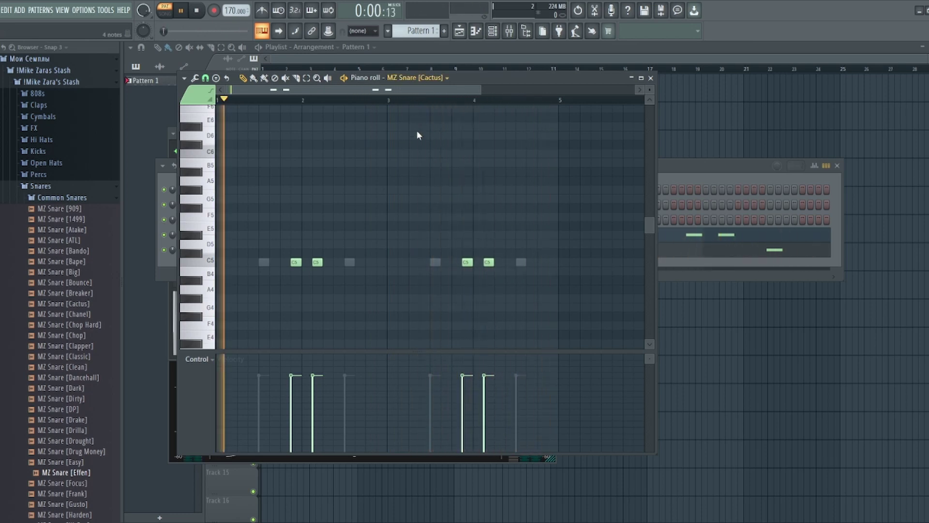
For MZ Kick [Beibs], place C5 notes in bar 1 on beat 1, halfway between beats 2 and 3, and on beat 4.
{"action": "left_click", "coordinate": [421, 106]}
{"action": "key", "text": "space"}
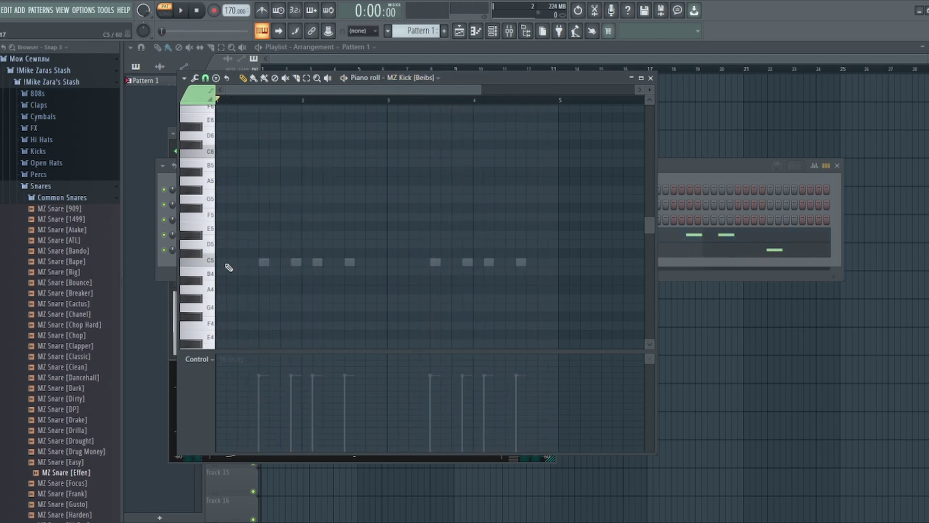
{"action": "key", "text": "space"}
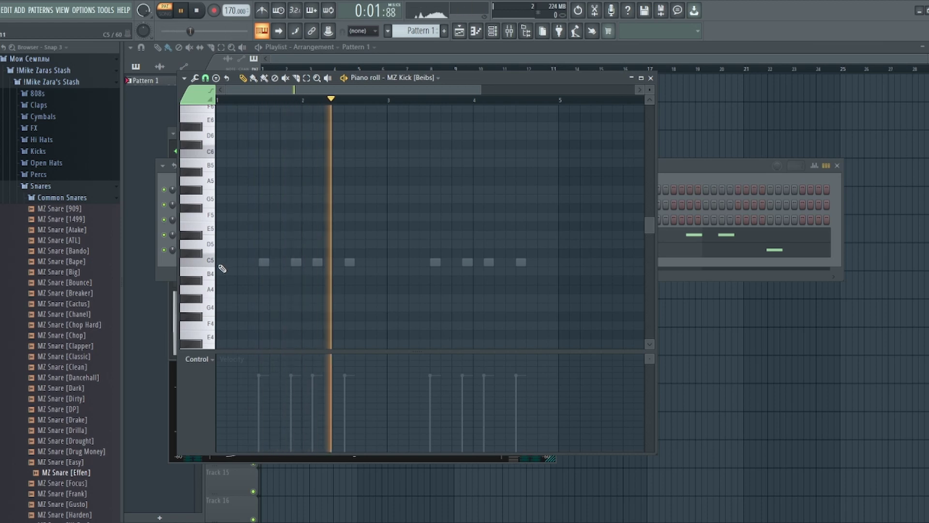
{"action": "left_click", "coordinate": [220, 262]}
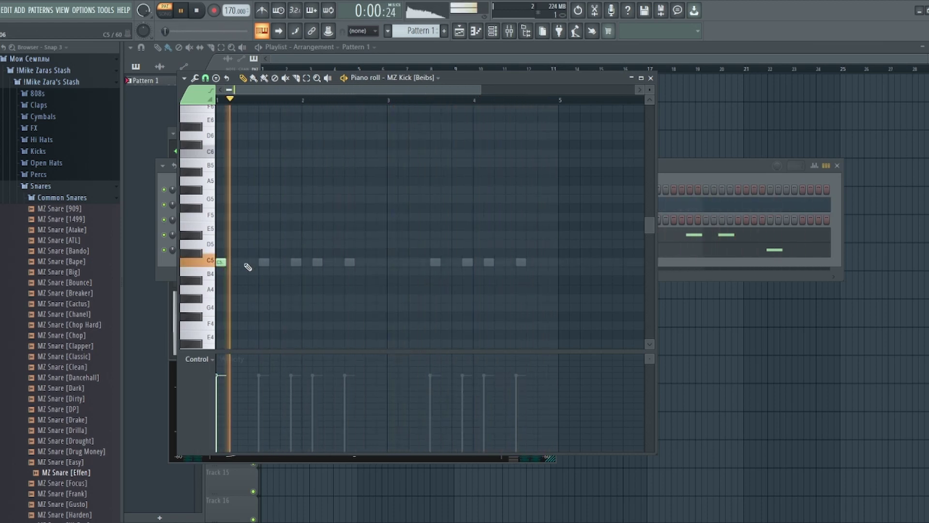
{"action": "left_click", "coordinate": [263, 262]}
{"action": "key", "text": "space"}
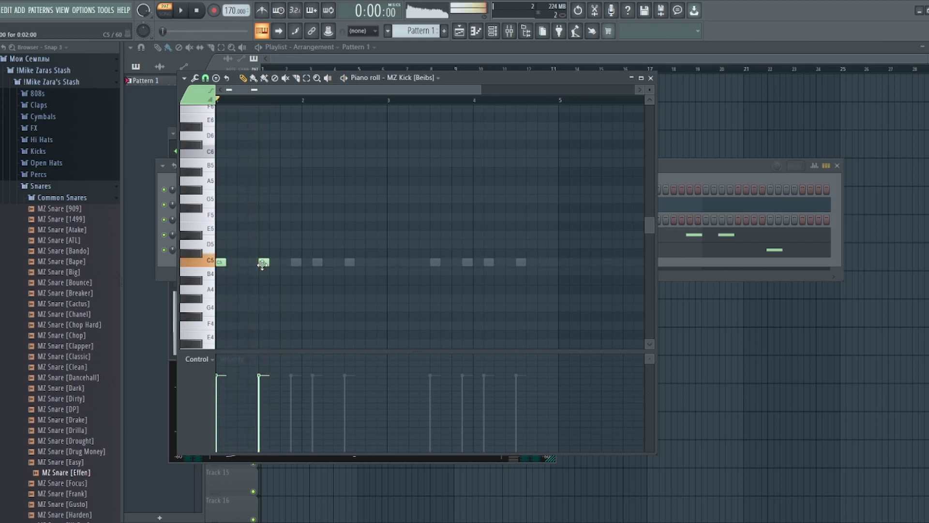
{"action": "left_click", "coordinate": [285, 262]}
{"action": "key", "text": "space"}
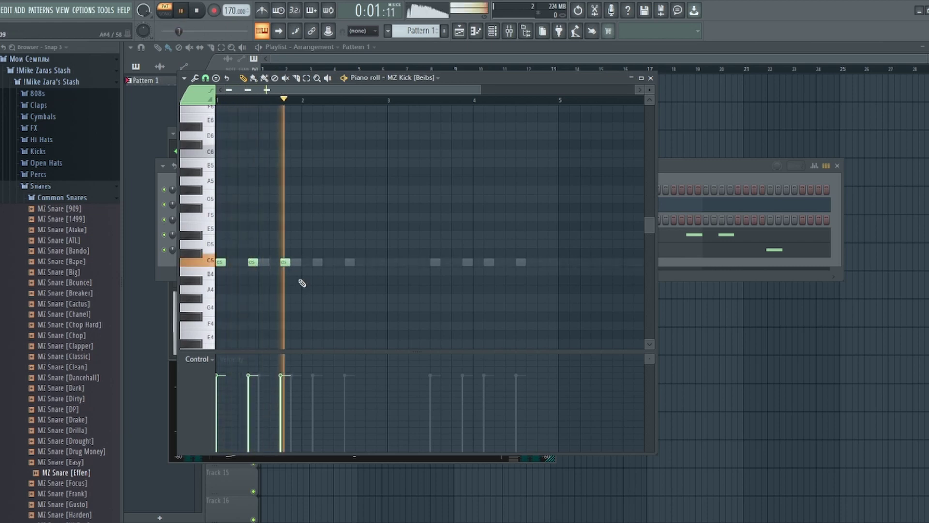
{"action": "key", "text": "space"}
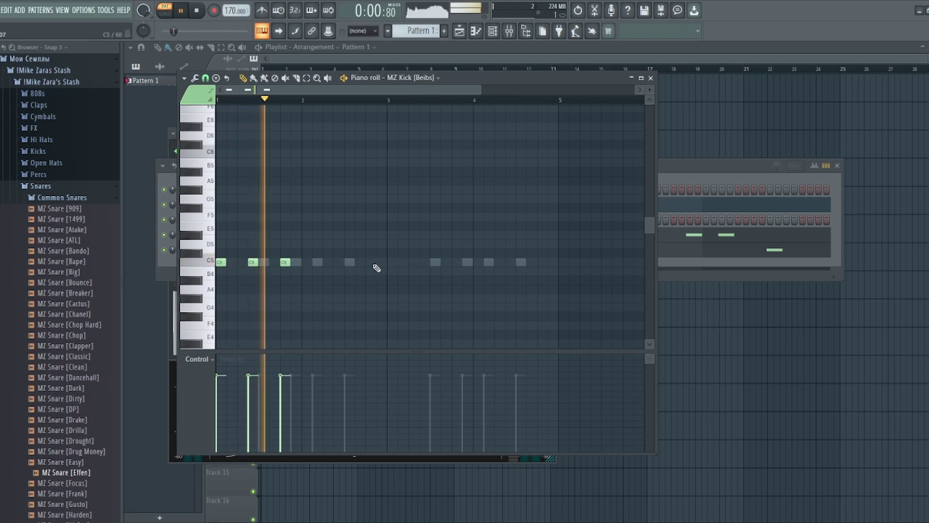
Add C5 kick notes half a beat before bar 3 and on beats 2 and 4 of bar 3.
{"action": "left_click", "coordinate": [382, 262]}
{"action": "left_click", "coordinate": [402, 262]}
{"action": "left_click", "coordinate": [414, 262]}
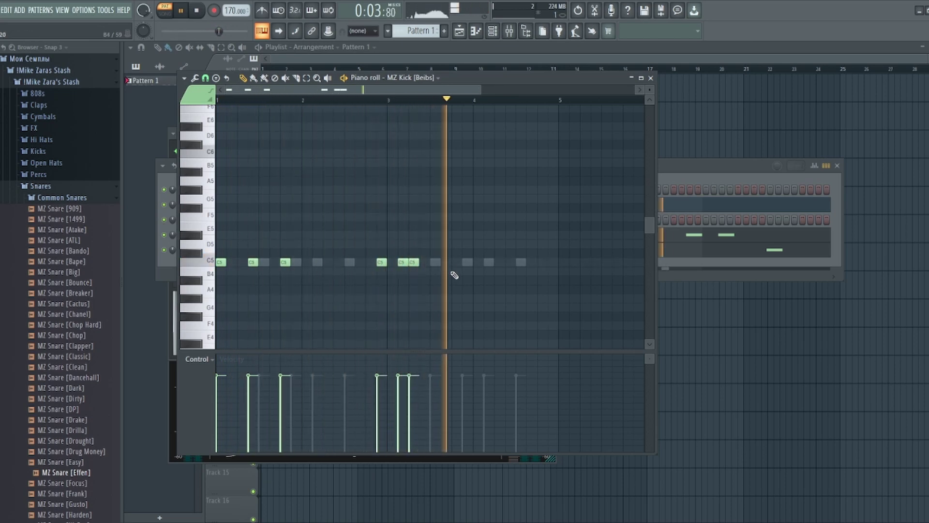
{"action": "right_click", "coordinate": [402, 262]}
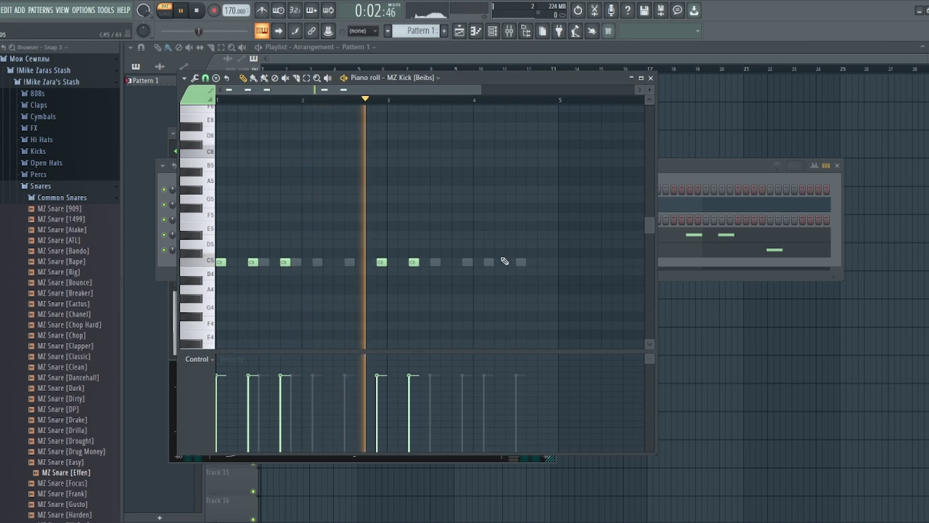
{"action": "left_click", "coordinate": [456, 262]}
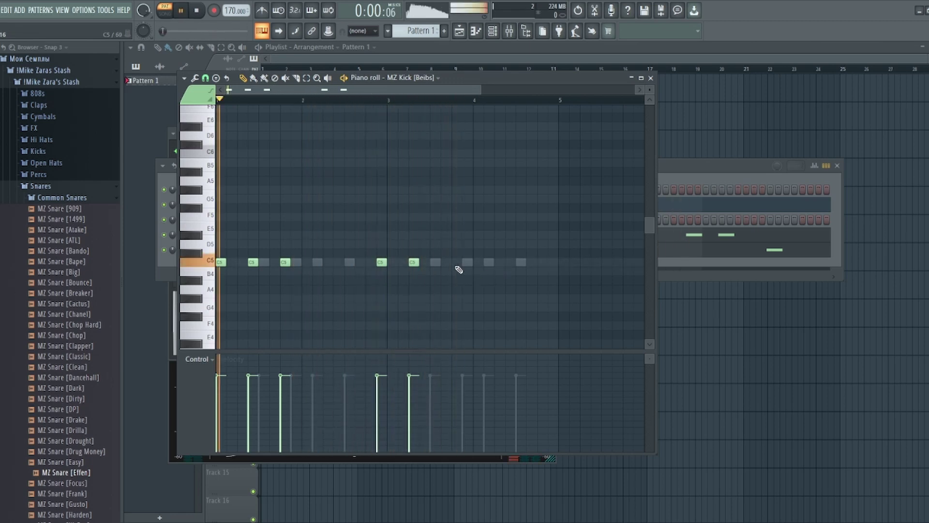
{"action": "left_click", "coordinate": [541, 262]}
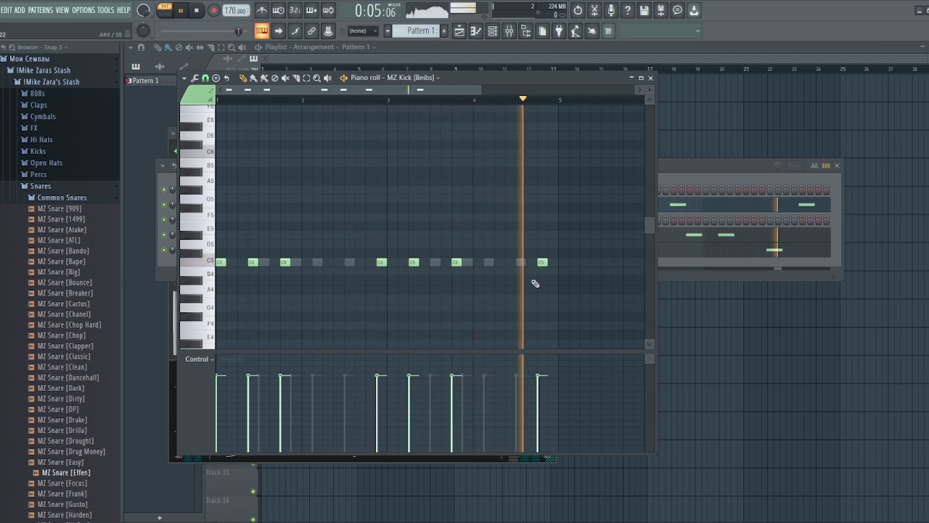
{"action": "right_click", "coordinate": [545, 263]}
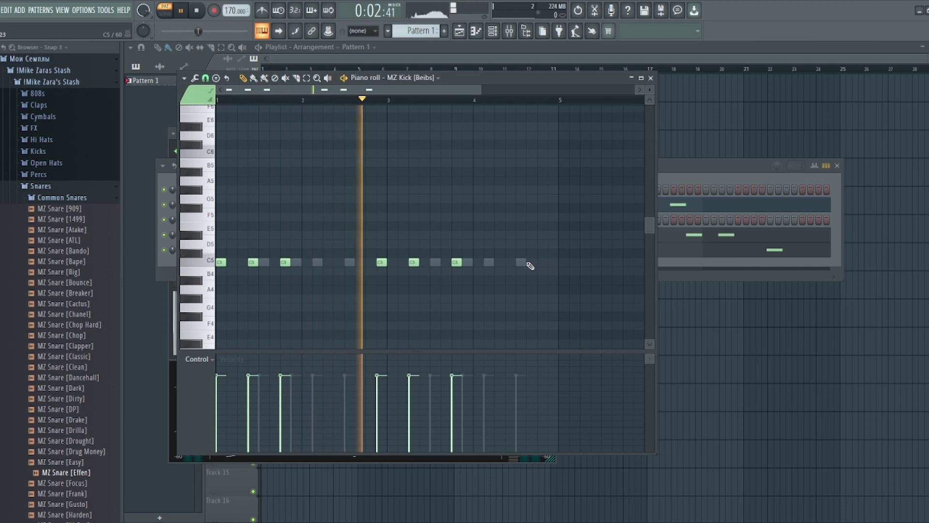
{"action": "left_click", "coordinate": [512, 263]}
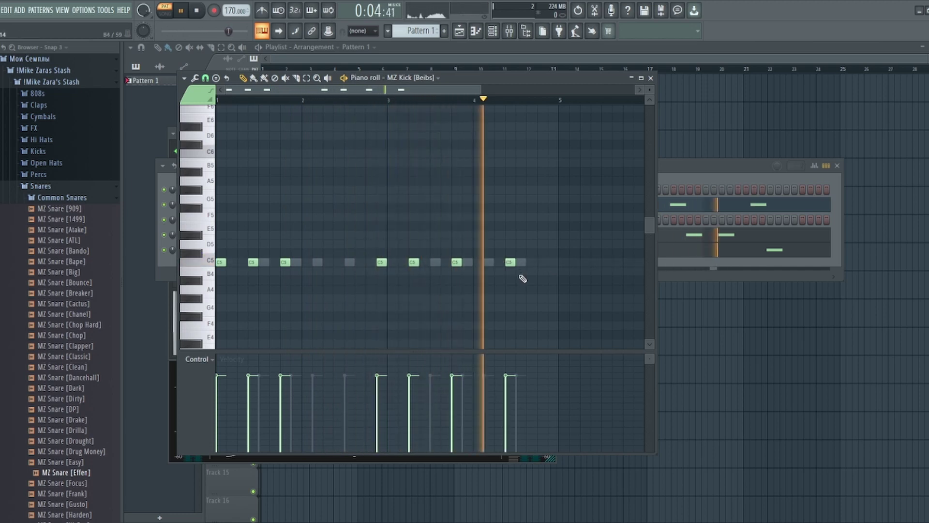
{"action": "right_click", "coordinate": [506, 264]}
Place the last kick note at C5 on beat 2 of bar 4.
{"action": "left_click", "coordinate": [500, 256]}
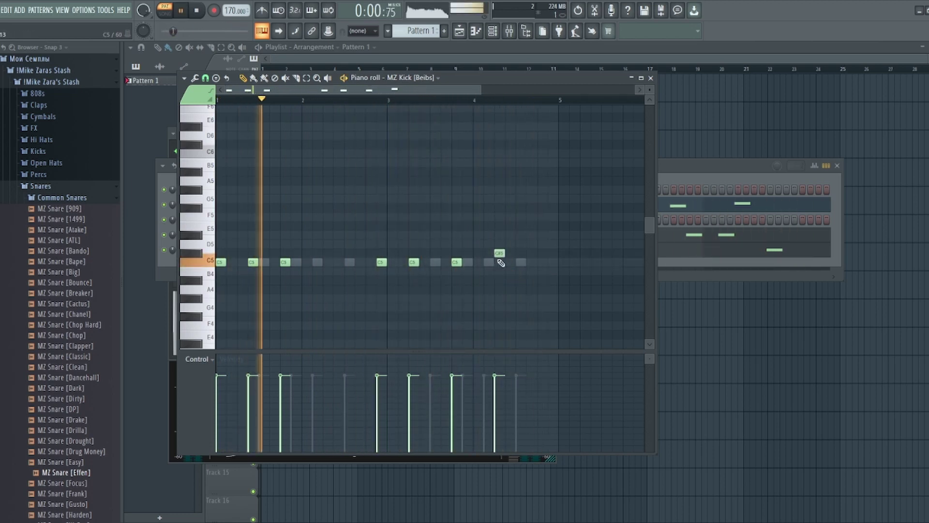
{"action": "left_click_drag", "start_coordinate": [500, 254], "coordinate": [506, 265]}
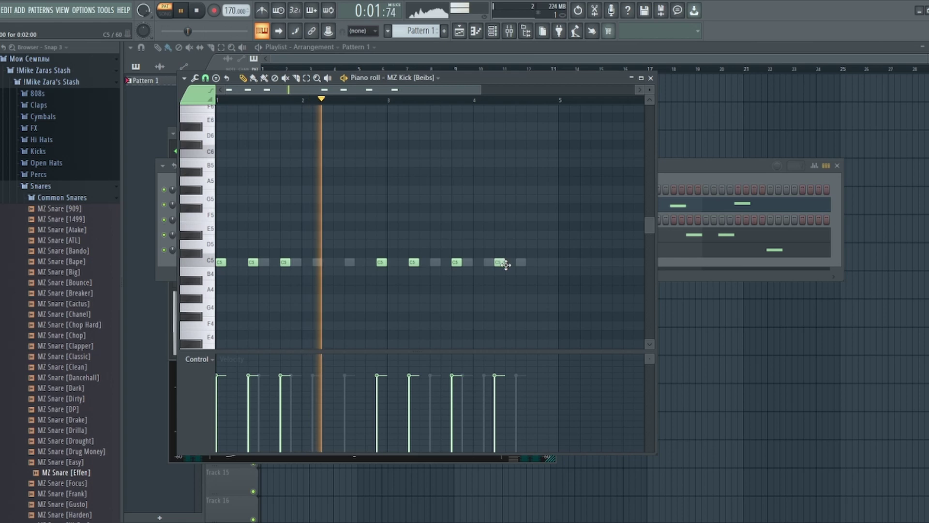
Fill the MZ Hi Hat [Cardiak 1] channel with a hit on every second step, restart playback and return to the kick's piano roll.
{"action": "left_click", "coordinate": [784, 176]}
{"action": "right_click", "coordinate": [267, 221]}
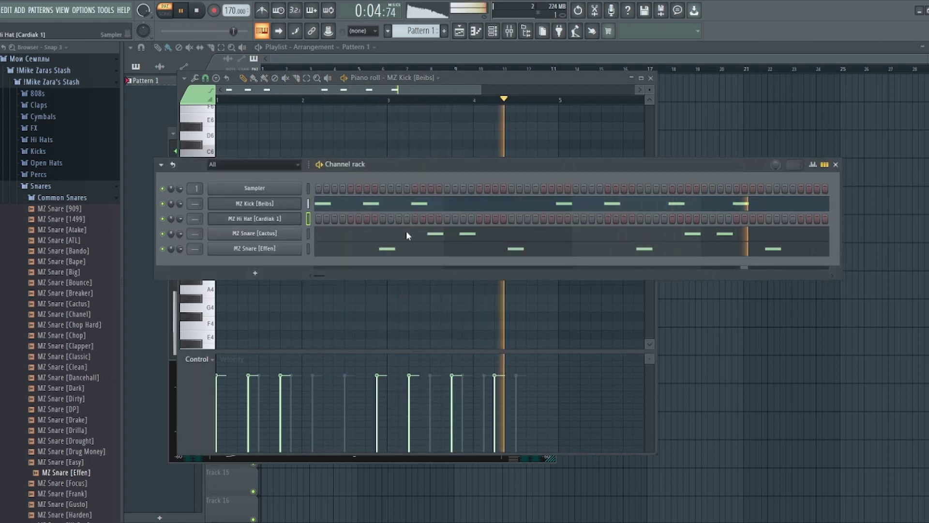
{"action": "left_click", "coordinate": [417, 254]}
{"action": "key", "text": "space"}
{"action": "key", "text": "space"}
{"action": "left_click", "coordinate": [408, 82]}
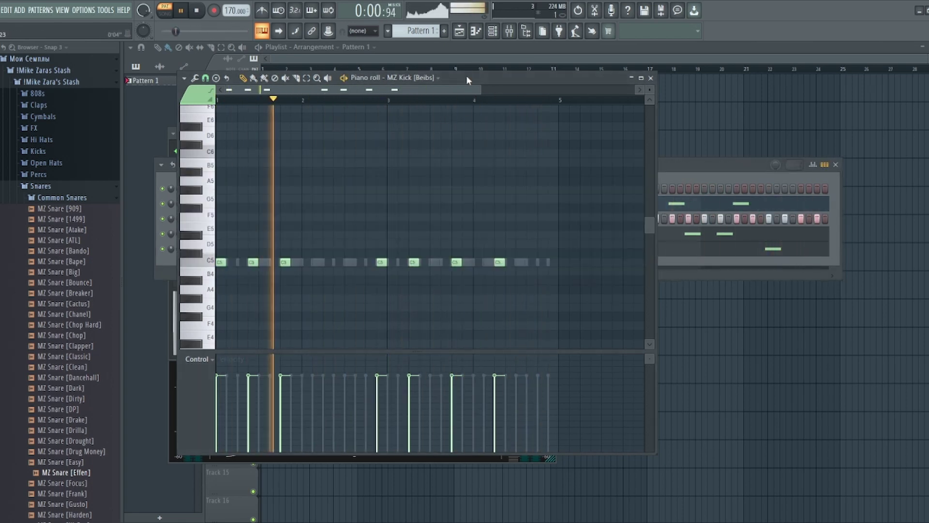
In the piano roll of MZ Hi Hat [Cardiak 1], select all the notes, make them legato and play the pattern.
{"action": "left_click", "coordinate": [420, 116]}
{"action": "key", "text": "space"}
{"action": "key", "text": "space"}
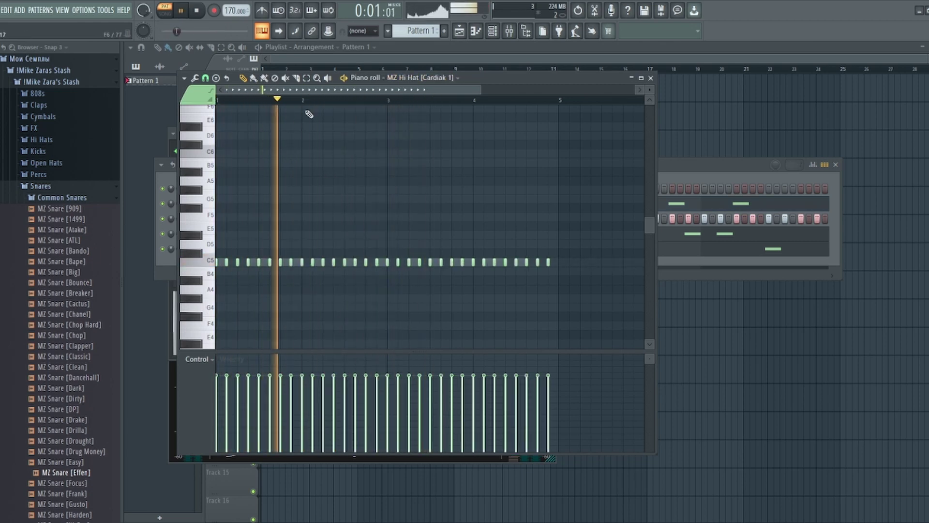
{"action": "left_click_drag", "start_coordinate": [569, 213], "coordinate": [108, 301]}
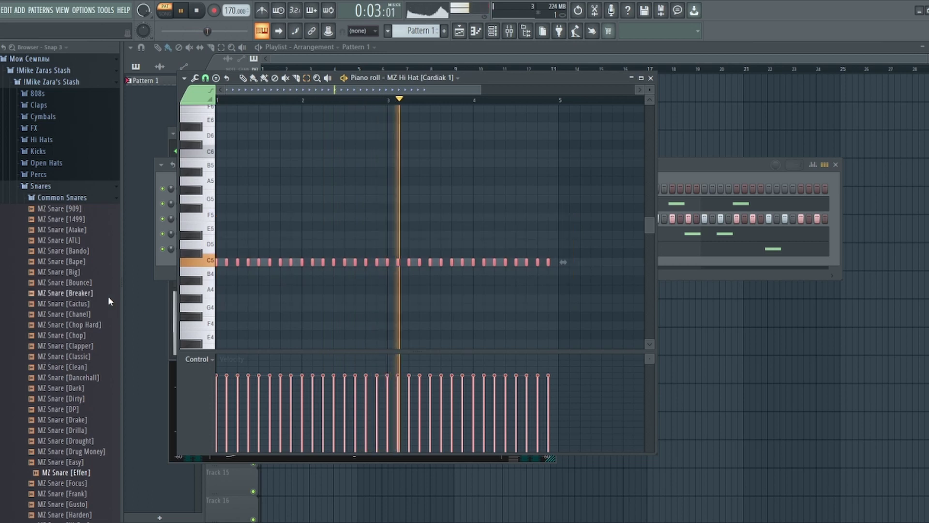
{"action": "key", "text": "space"}
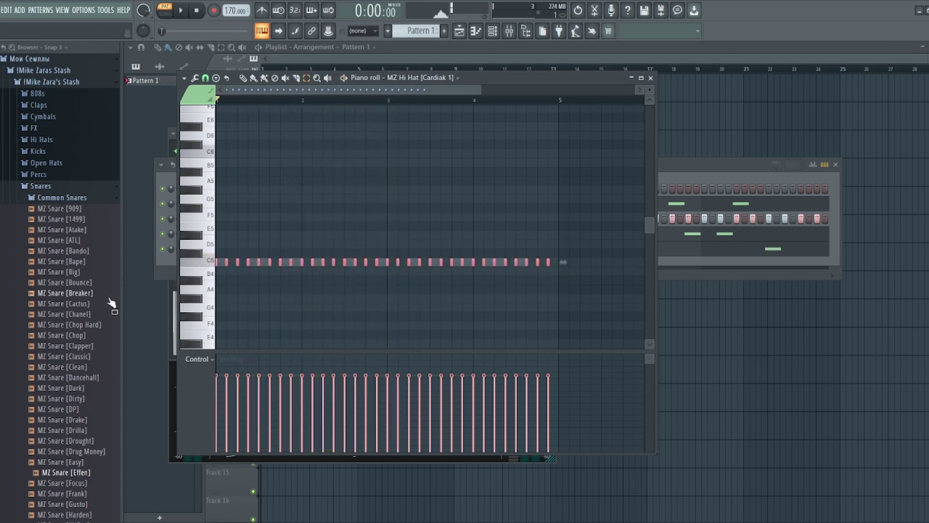
{"action": "key", "text": "ctrl+l"}
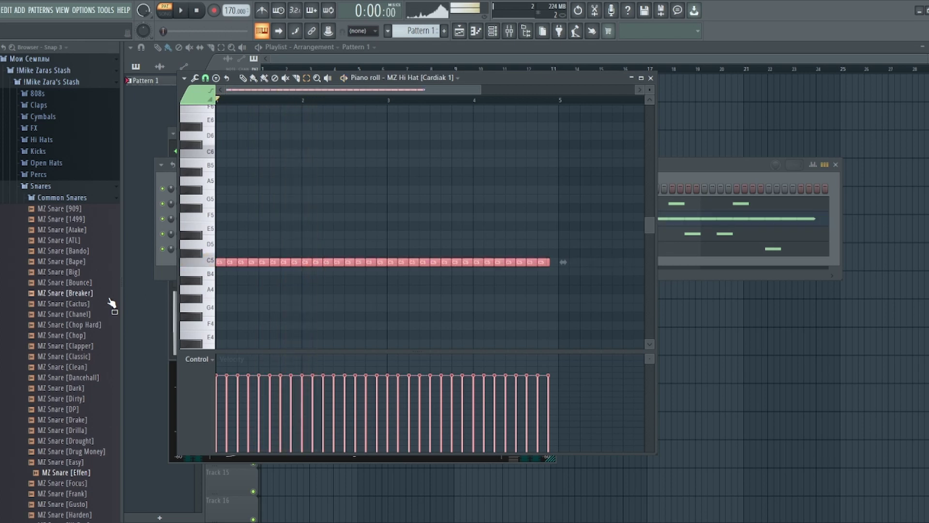
{"action": "key", "text": "space"}
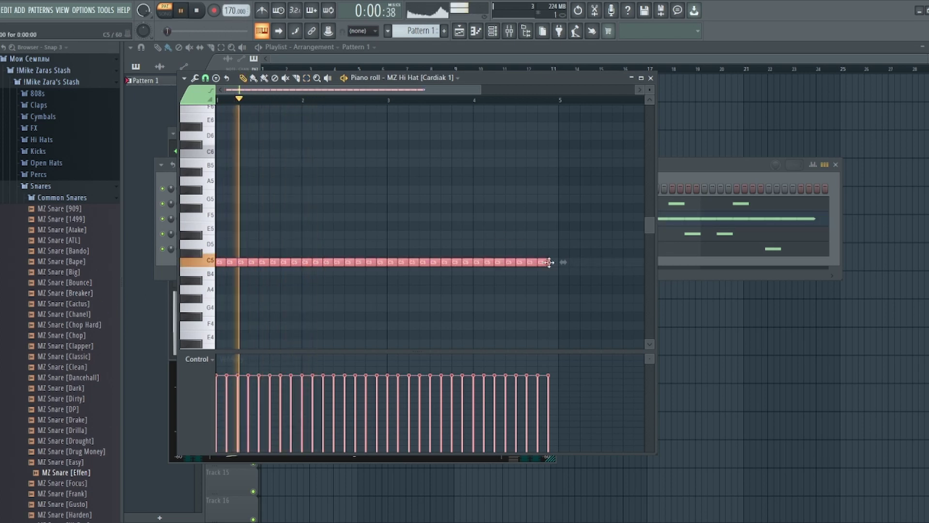
Delete the hi-hat's last notes and redraw them at C5 so the row runs to the end of bar 4.
{"action": "right_click", "coordinate": [549, 263]}
{"action": "right_click", "coordinate": [543, 262]}
{"action": "left_click", "coordinate": [543, 279]}
{"action": "right_click", "coordinate": [543, 280]}
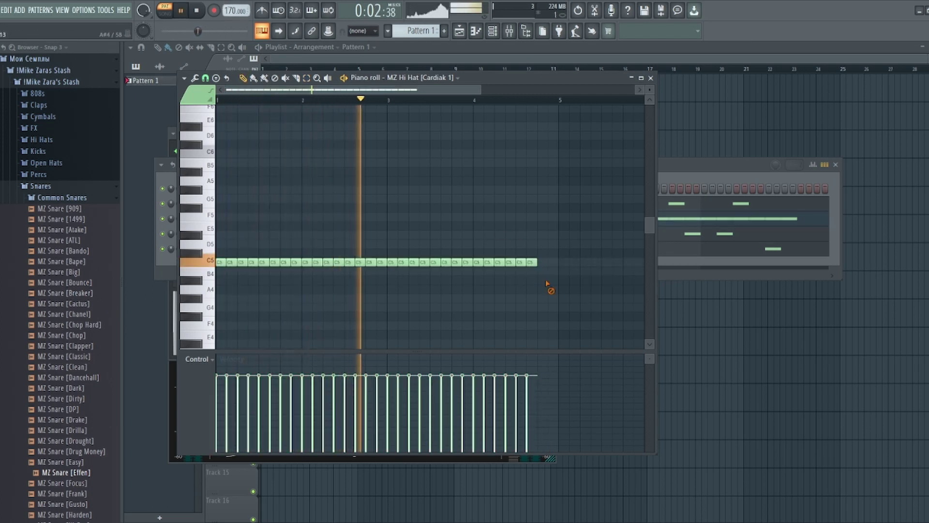
{"action": "left_click", "coordinate": [542, 263]}
{"action": "left_click", "coordinate": [553, 263]}
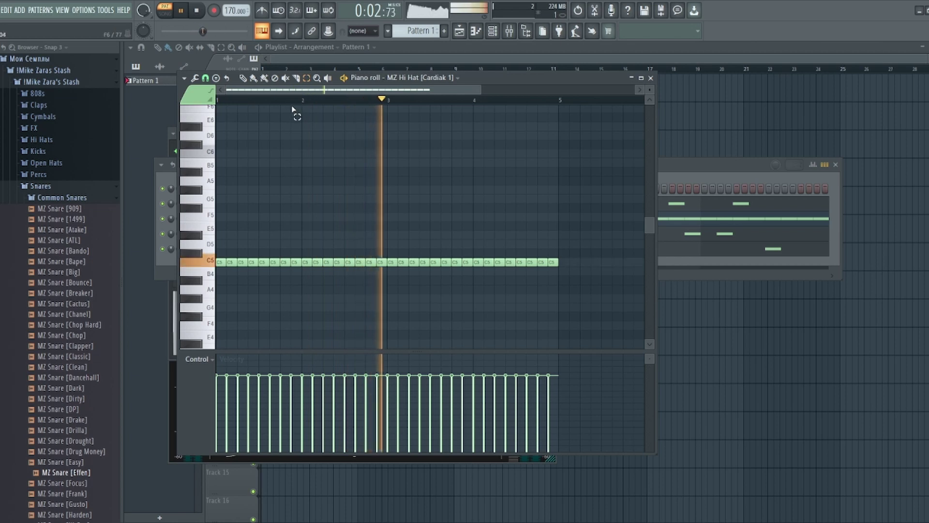
Play the pattern, then try chopping the two hi-hat notes on beat 2 of bar 1 into halves.
{"action": "key", "text": "space"}
{"action": "key", "text": "space"}
{"action": "key", "text": "space"}
{"action": "key", "text": "space"}
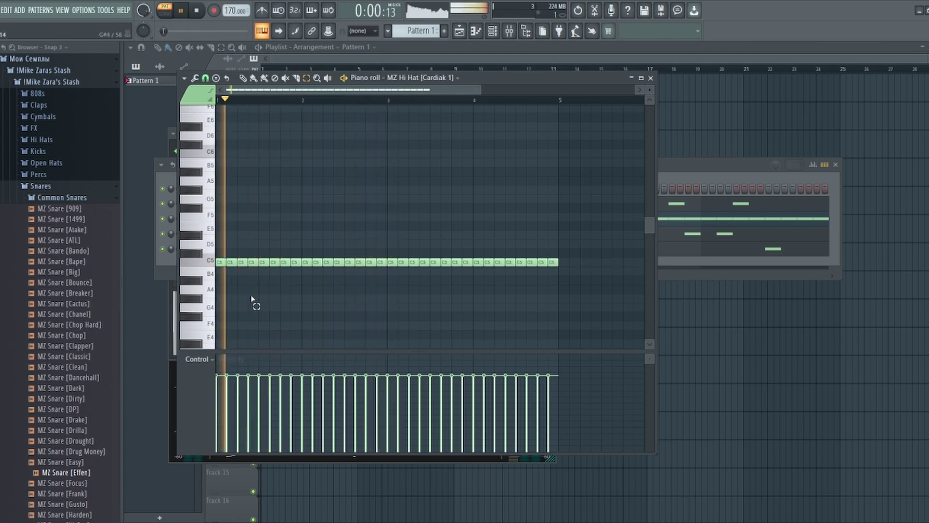
{"action": "key", "text": "space"}
{"action": "key", "text": "space"}
{"action": "left_click_drag", "start_coordinate": [246, 263], "coordinate": [251, 262]}
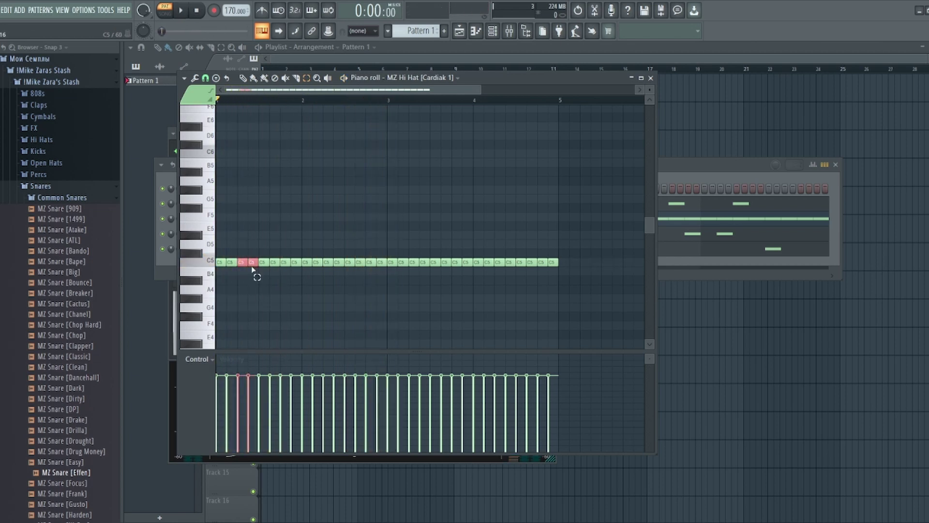
{"action": "key", "text": "space"}
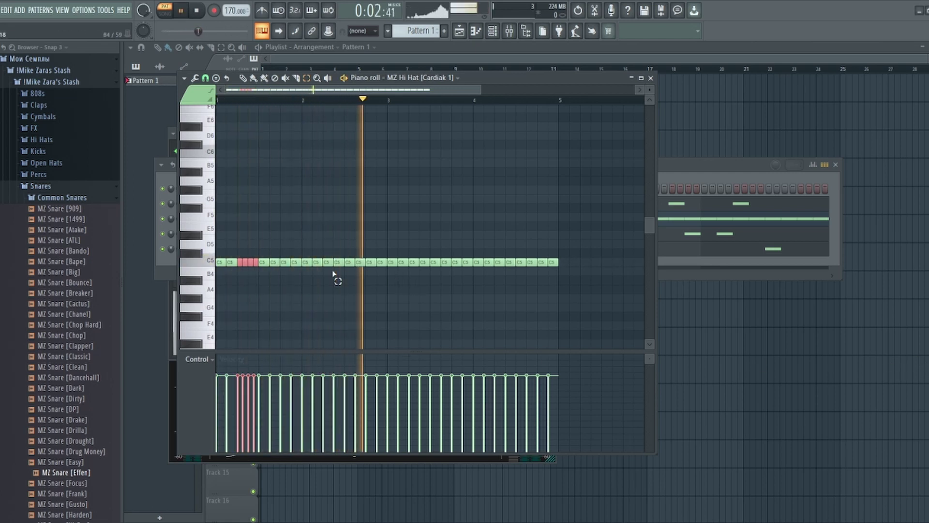
{"action": "key", "text": "space"}
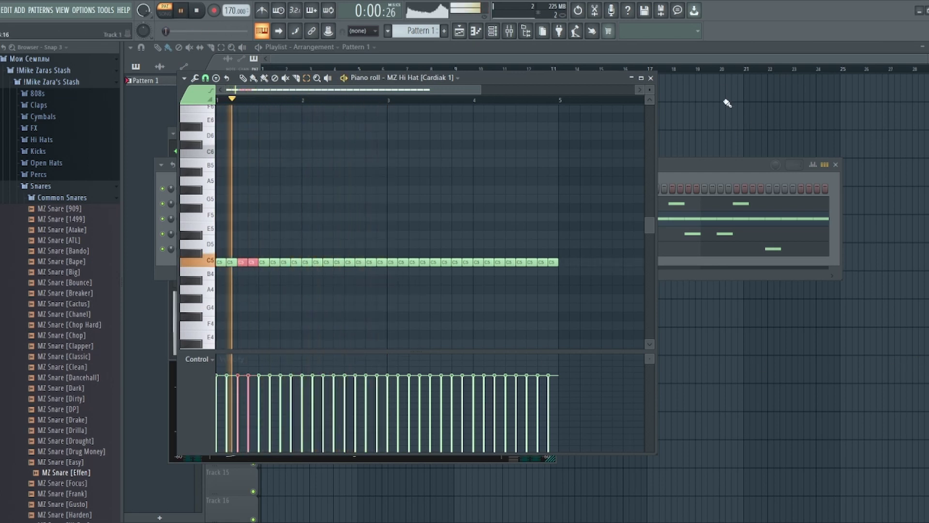
Close the piano roll and audition the Apollo, Carousel, Cxdy Beats, Dance Floor and Ginseng samples from the 808s folder.
{"action": "left_click", "coordinate": [675, 177]}
{"action": "left_click", "coordinate": [652, 78]}
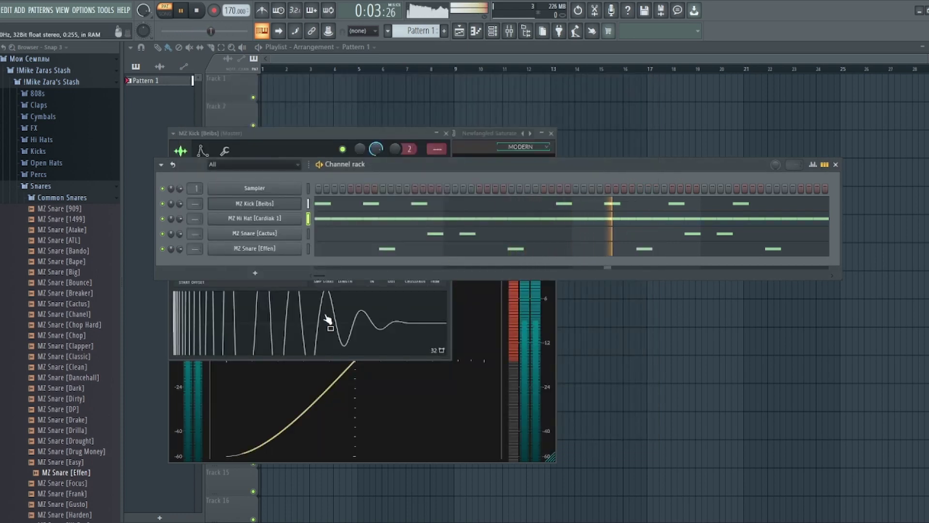
{"action": "left_click", "coordinate": [42, 93]}
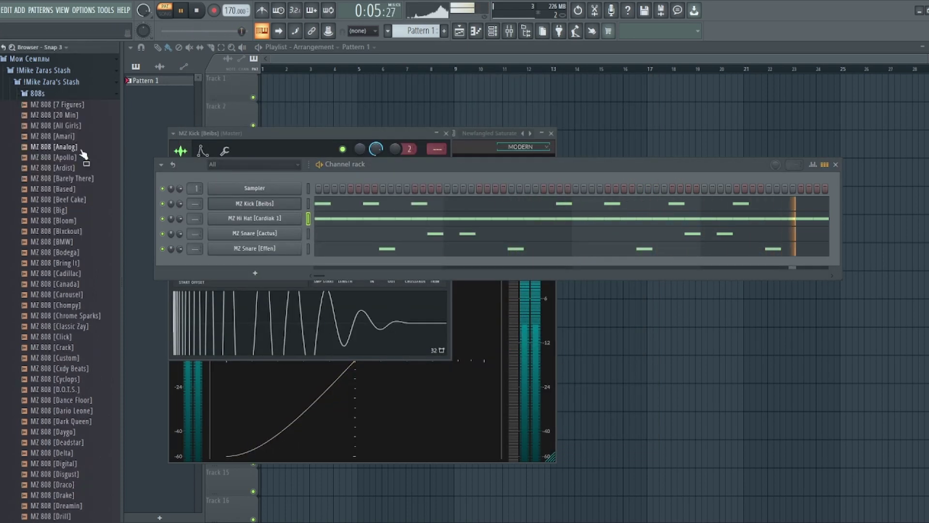
{"action": "left_click", "coordinate": [68, 158]}
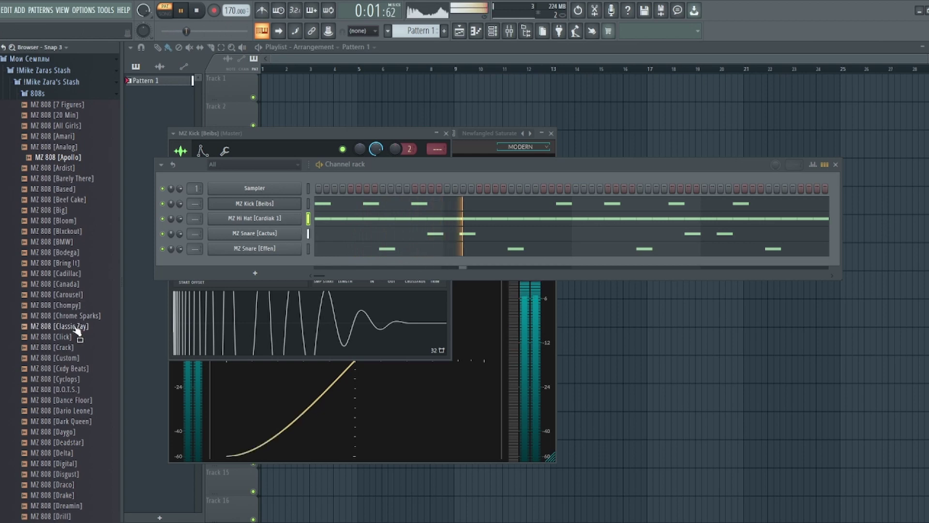
{"action": "left_click", "coordinate": [53, 295]}
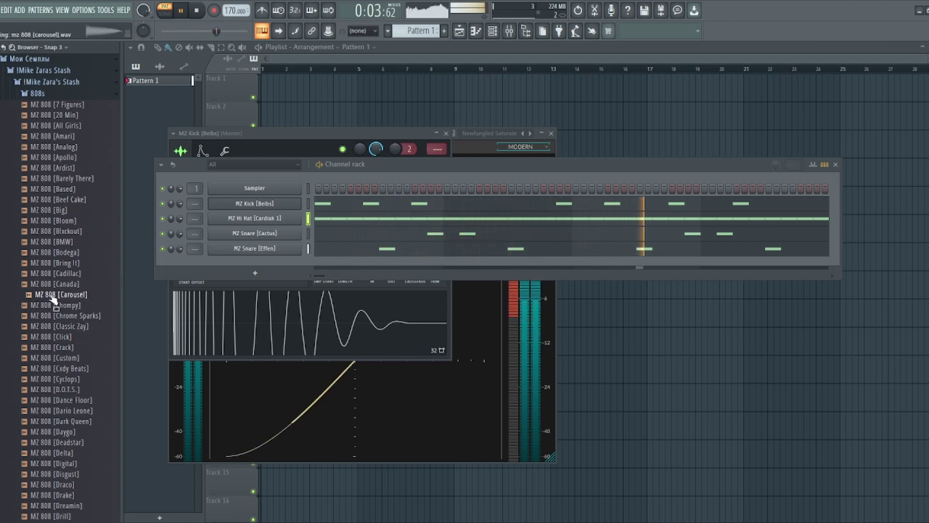
{"action": "left_click", "coordinate": [67, 369]}
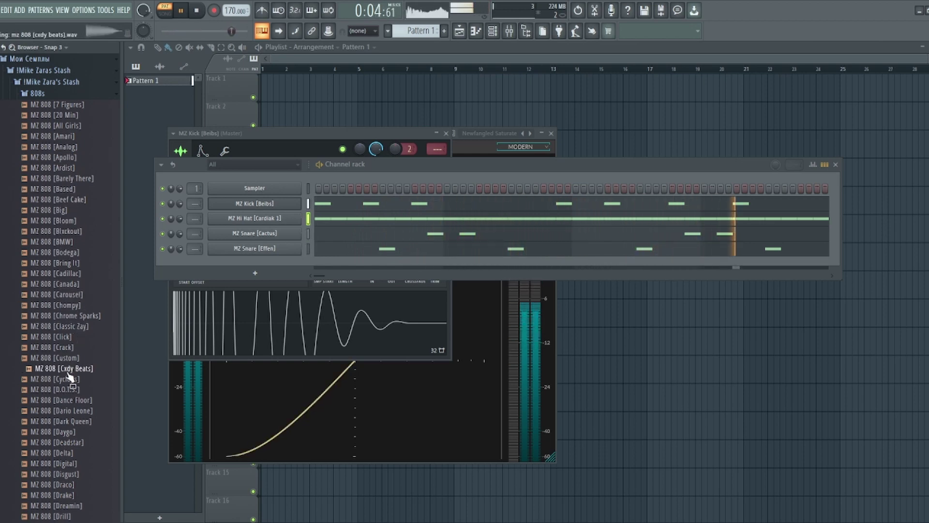
{"action": "left_click", "coordinate": [71, 402]}
{"action": "scroll", "coordinate": [73, 409], "scroll_direction": "down", "scroll_amount": 10}
{"action": "key", "text": "space"}
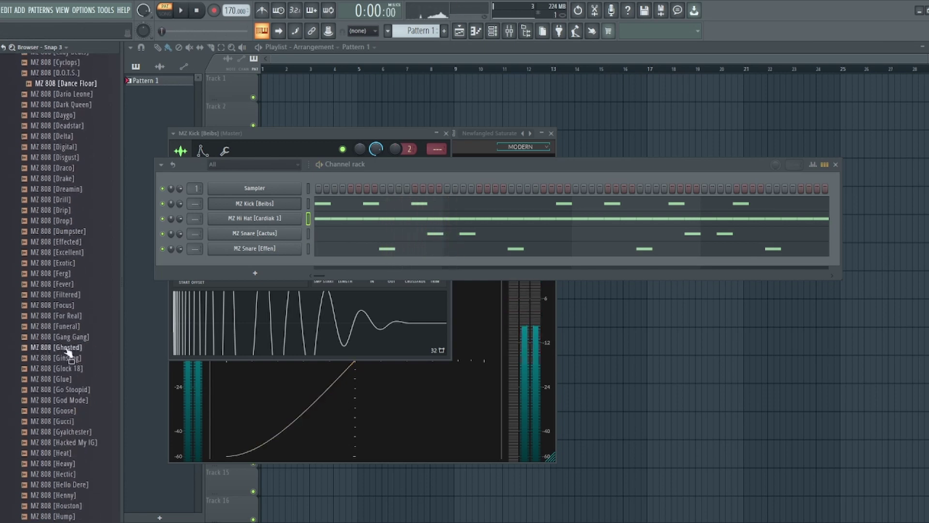
{"action": "left_click", "coordinate": [73, 358]}
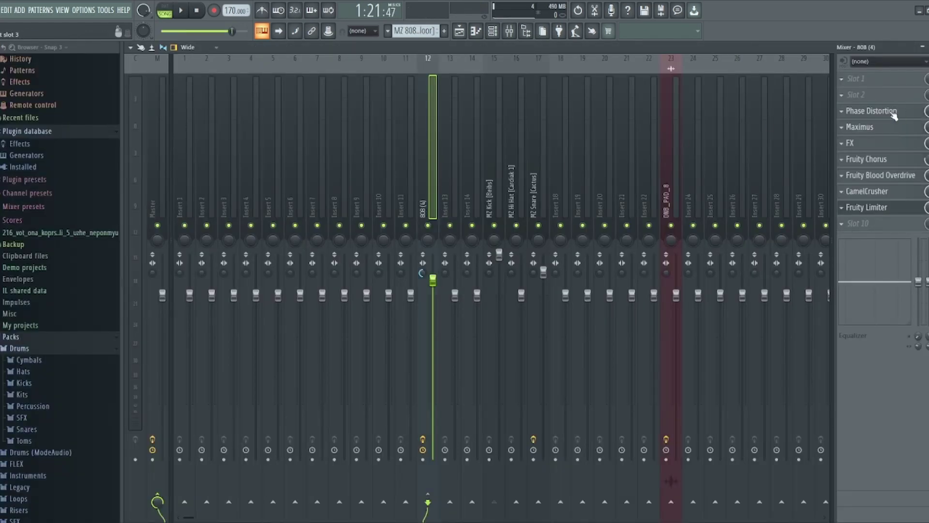
During playback, inspect the 808 mixer track's Phase Distortion, FX, Fruity Chorus, Fruity Blood Overdrive and CamelCrusher settings.
{"action": "left_click", "coordinate": [894, 113]}
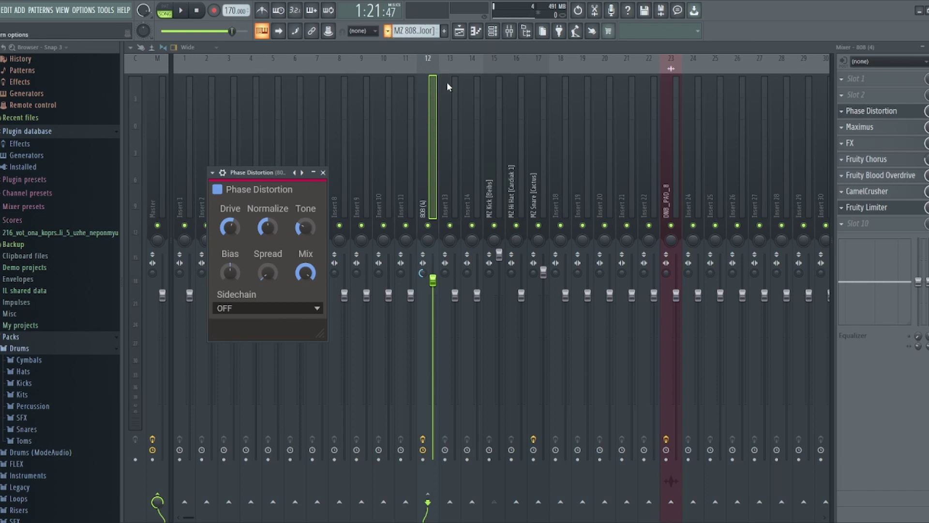
{"action": "left_click", "coordinate": [181, 10]}
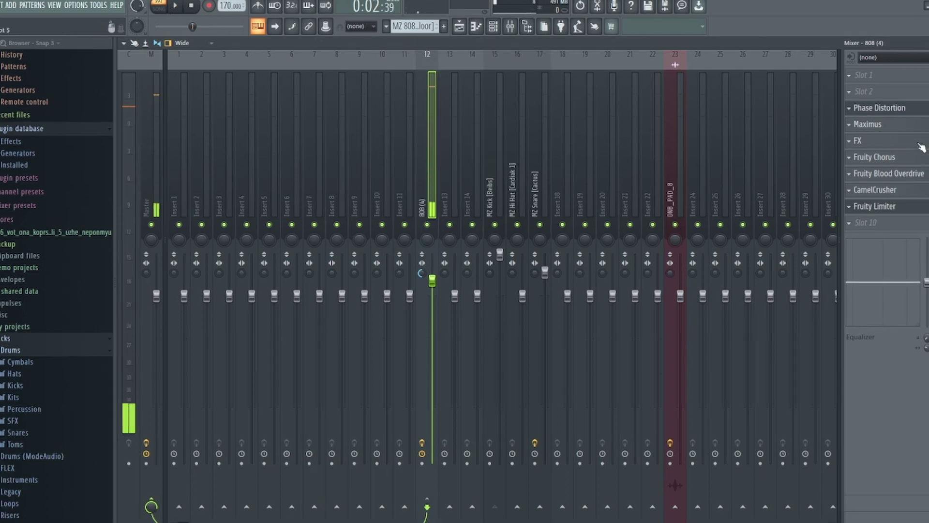
{"action": "key", "text": "space"}
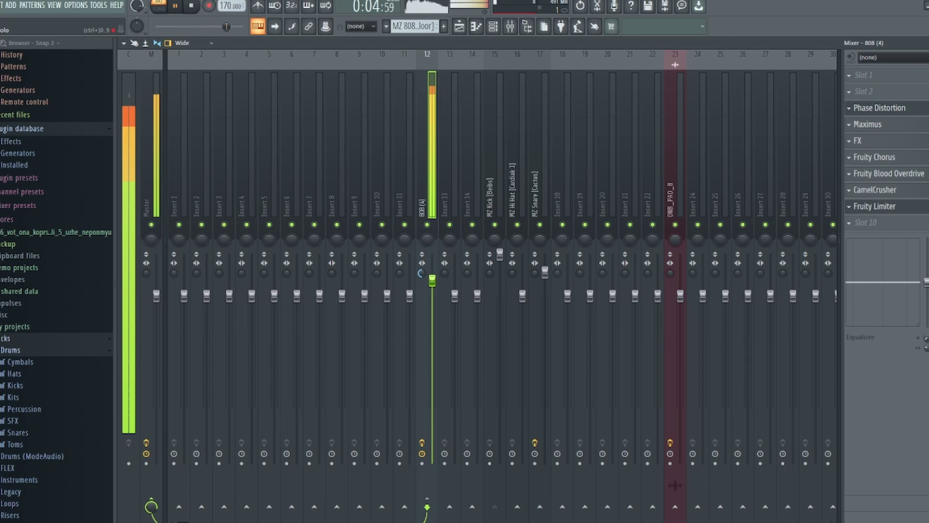
{"action": "left_click", "coordinate": [905, 146]}
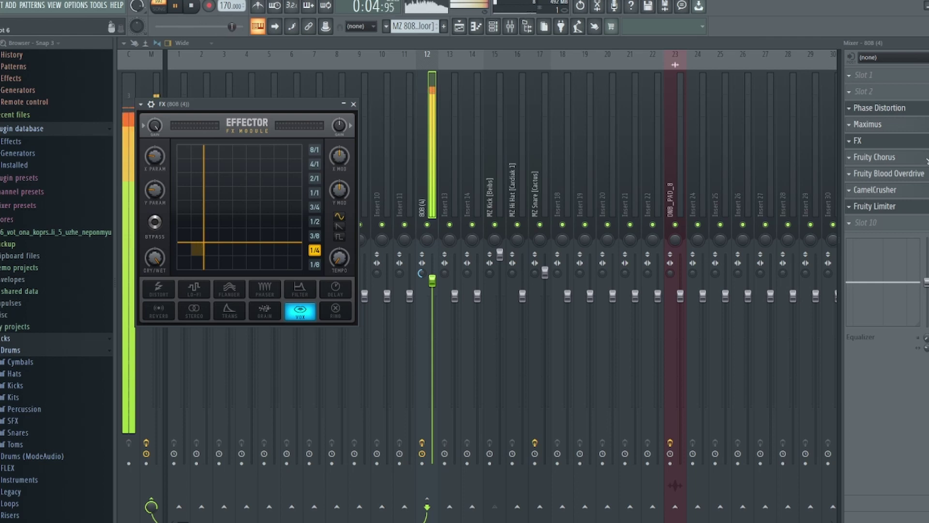
{"action": "left_click", "coordinate": [893, 158]}
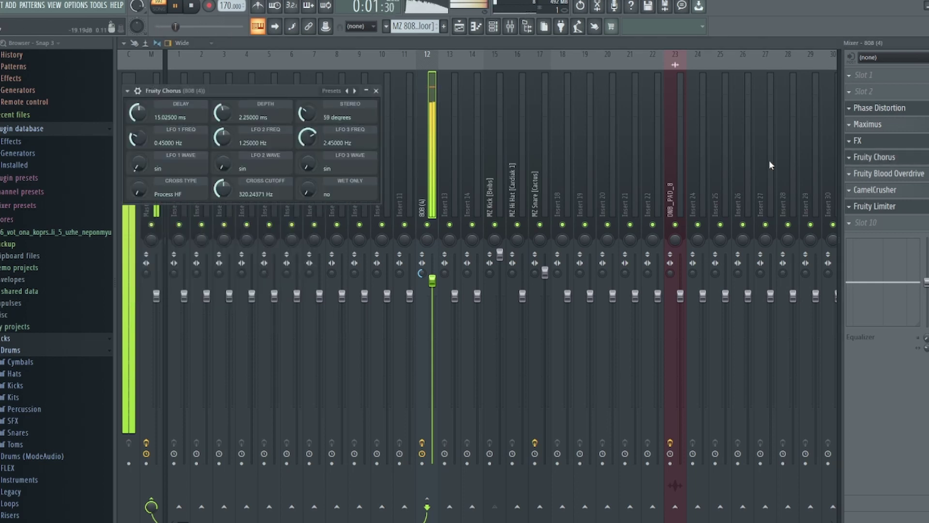
{"action": "key", "text": "Escape"}
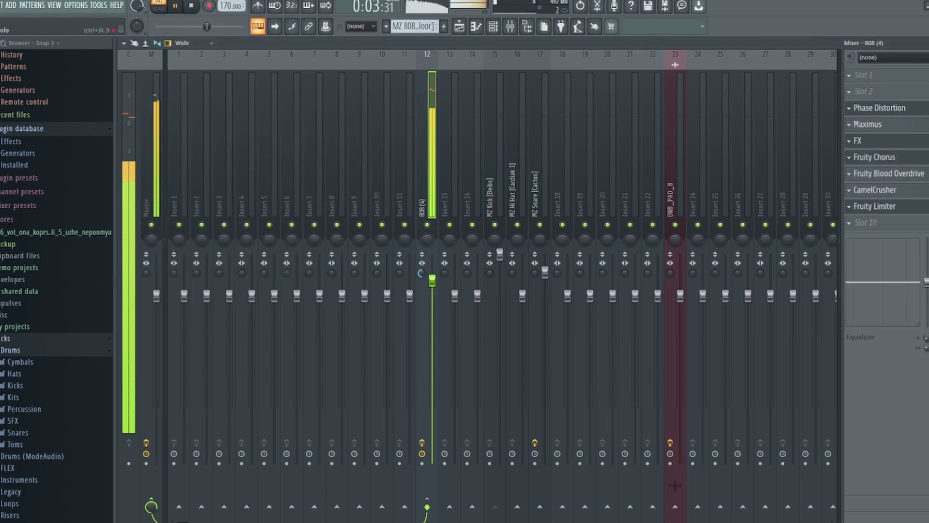
{"action": "left_click", "coordinate": [900, 177]}
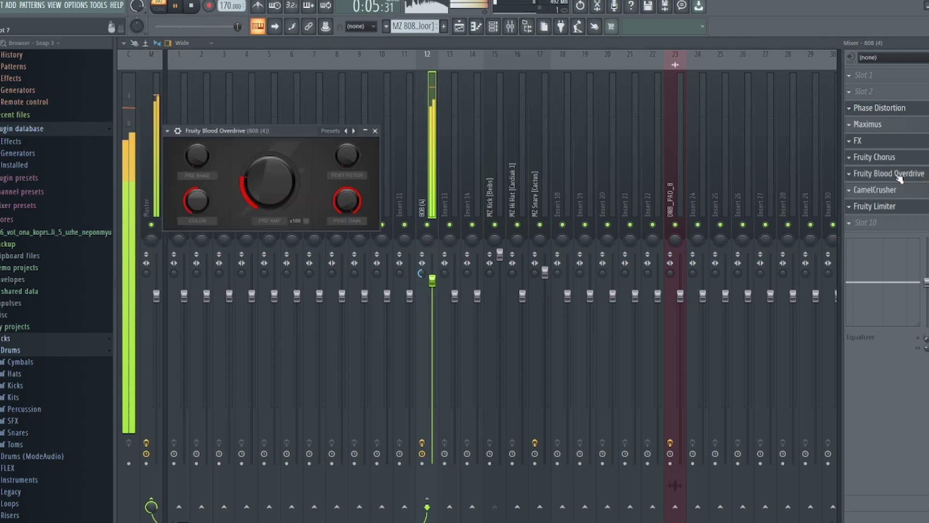
{"action": "key", "text": "Escape"}
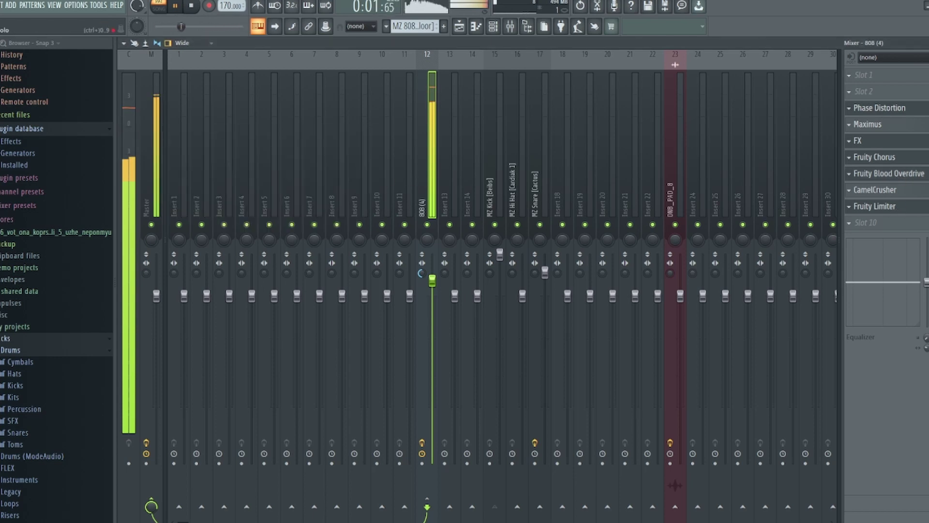
{"action": "left_click", "coordinate": [887, 194]}
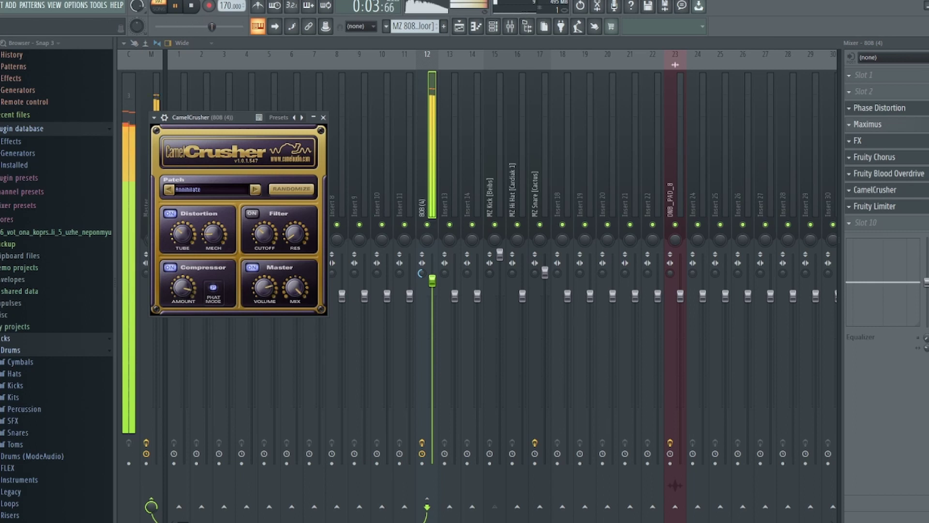
{"action": "key", "text": "Escape"}
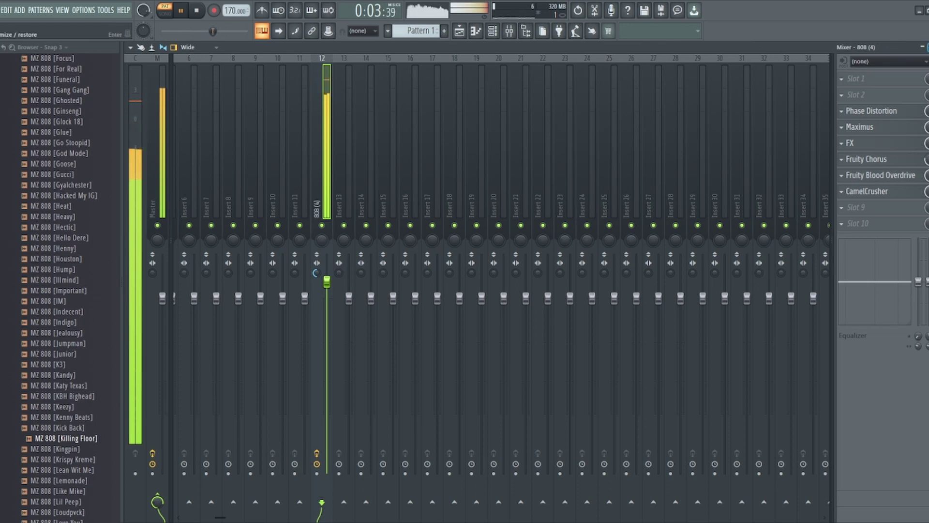
Hide the mixer, bring the MZ 808 [Killing Floor] piano roll to the front and replay the pattern from the start.
{"action": "left_click", "coordinate": [928, 47]}
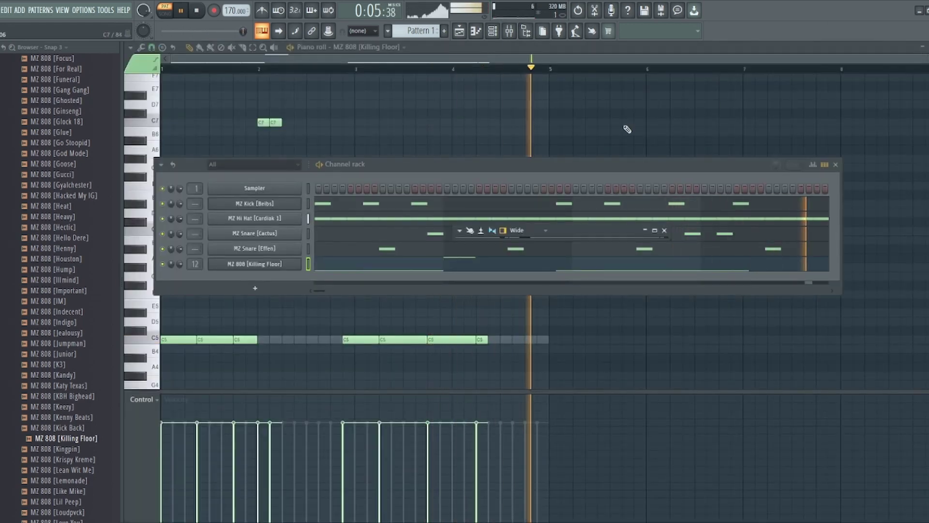
{"action": "left_click", "coordinate": [553, 46]}
{"action": "key", "text": "space"}
{"action": "key", "text": "space"}
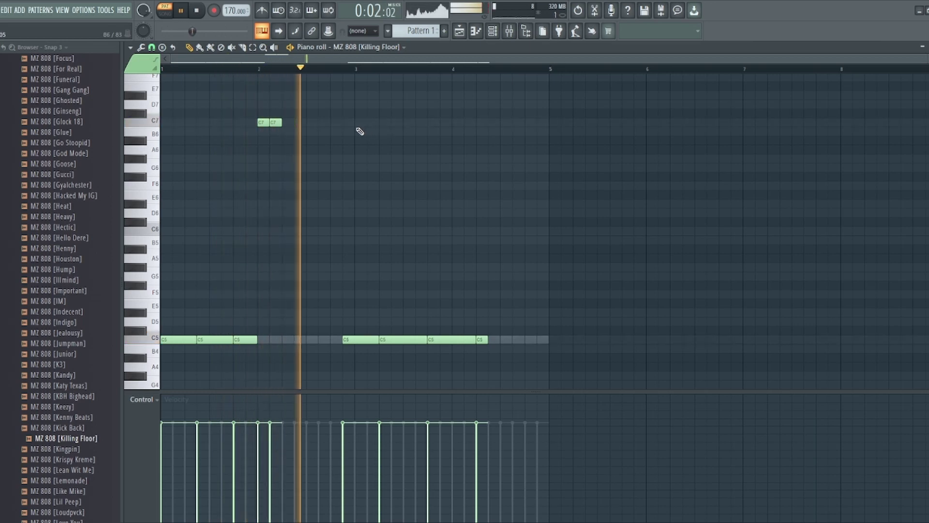
{"action": "key", "text": "space"}
{"action": "key", "text": "space"}
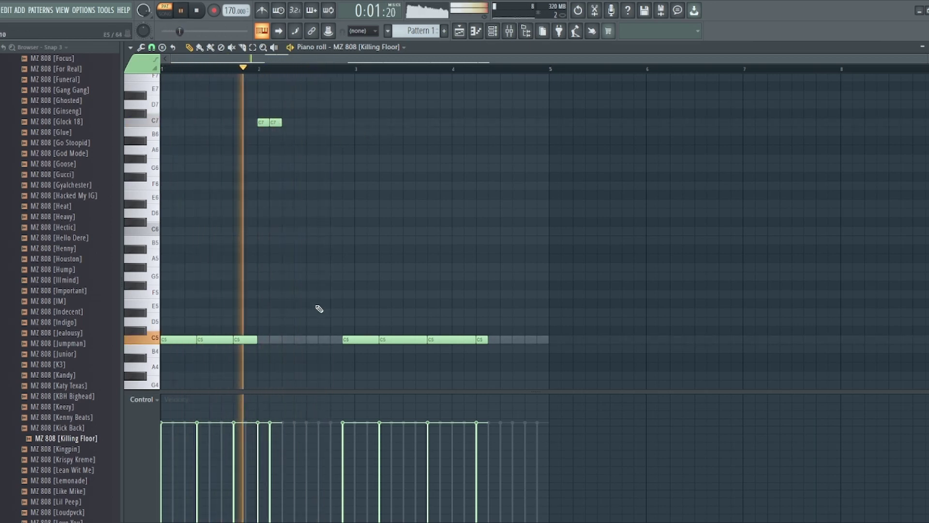
{"action": "key", "text": "space"}
{"action": "key", "text": "space"}
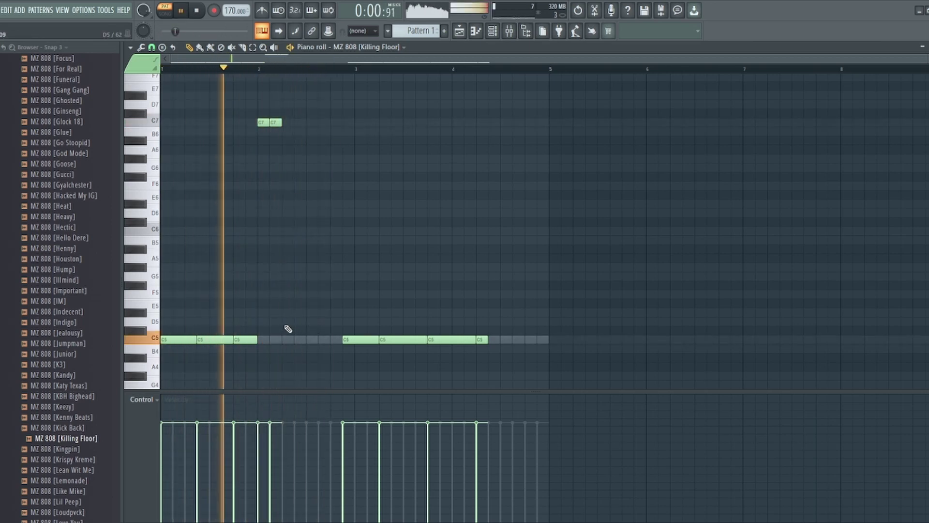
Try a C#5 note on beat 2 and a D5 note on beat 3 of bar 2 for MZ 808 [Killing Floor].
{"action": "left_click", "coordinate": [287, 331]}
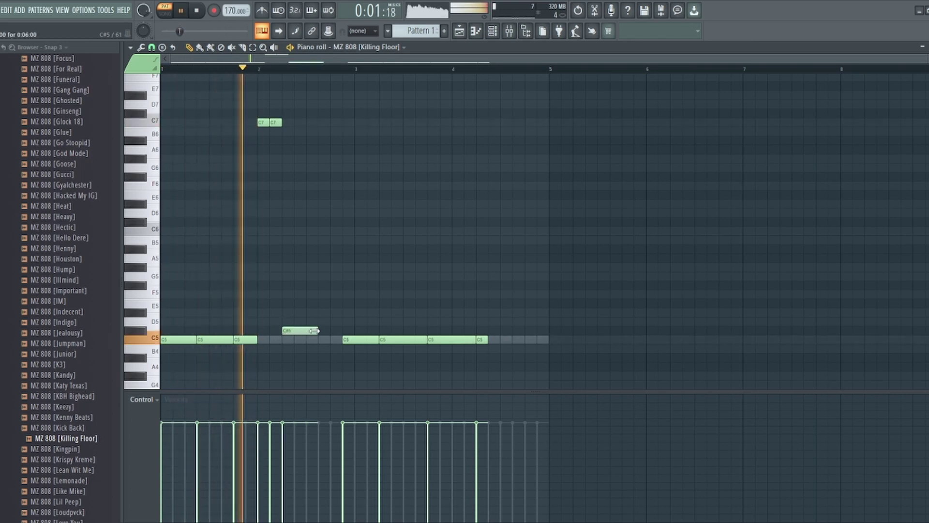
{"action": "left_click", "coordinate": [310, 321]}
{"action": "left_click_drag", "start_coordinate": [330, 322], "coordinate": [342, 322]}
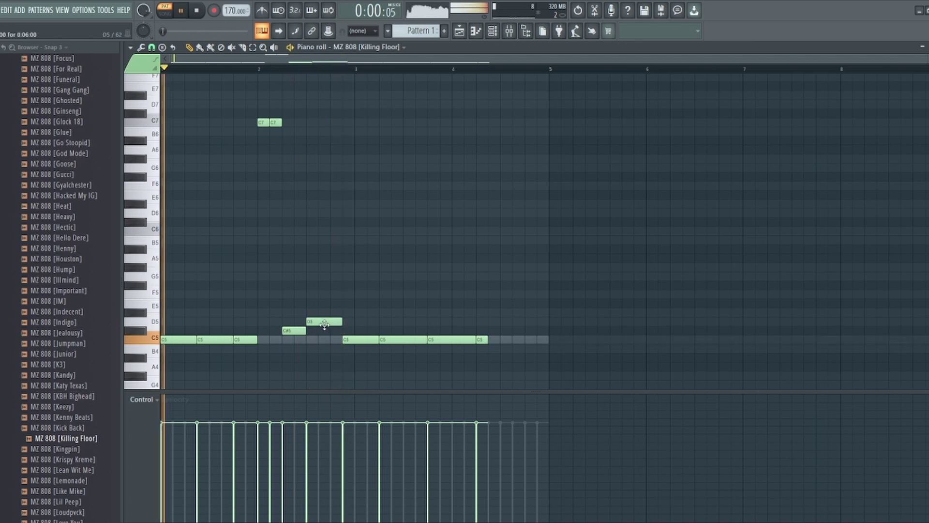
{"action": "right_click", "coordinate": [320, 321]}
{"action": "key", "text": "space"}
{"action": "right_click", "coordinate": [298, 330]}
{"action": "key", "text": "space"}
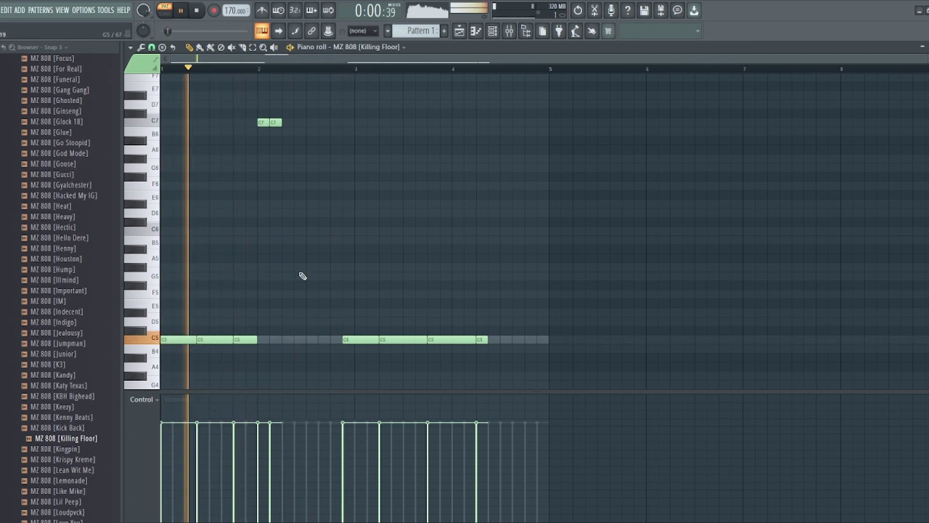
Lengthen the second C7 note to beat 3 of bar 2 and add a one-beat C#5 slide note on beat 2.
{"action": "key", "text": "space"}
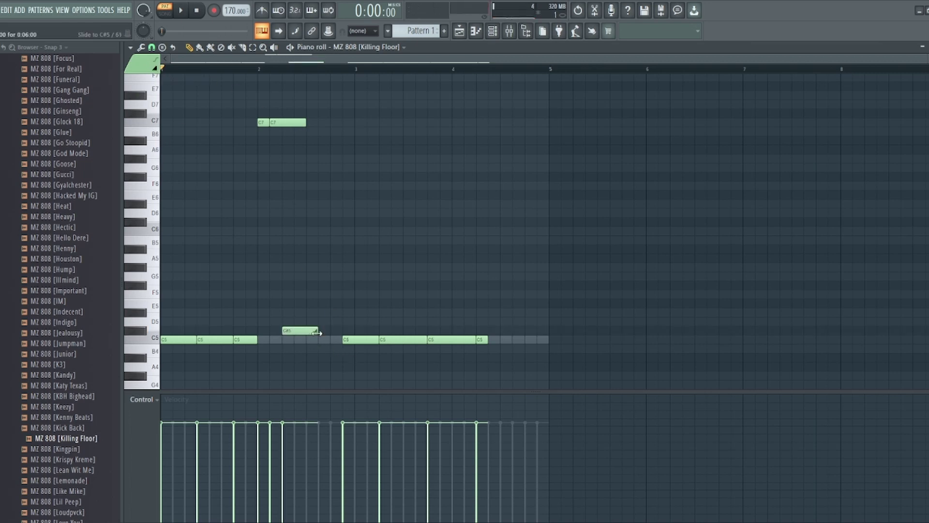
{"action": "key", "text": "space"}
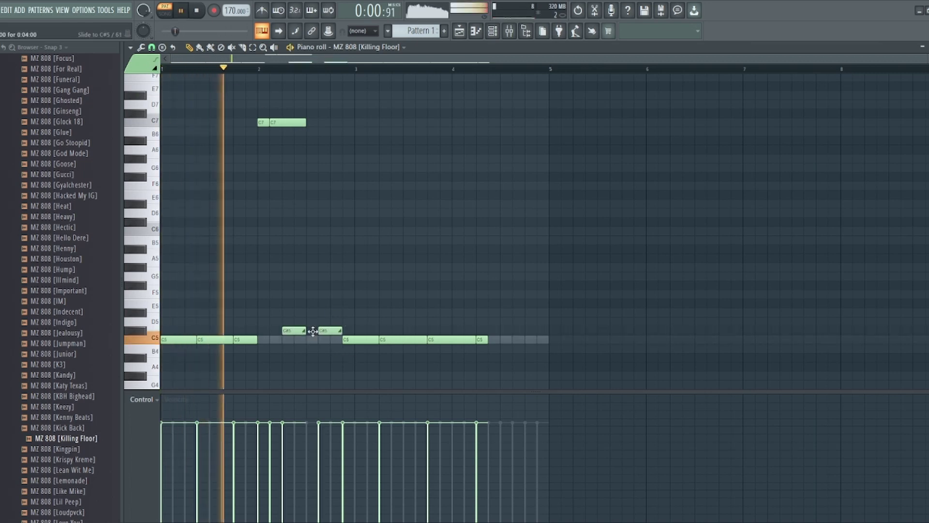
{"action": "key", "text": "space"}
{"action": "key", "text": "space"}
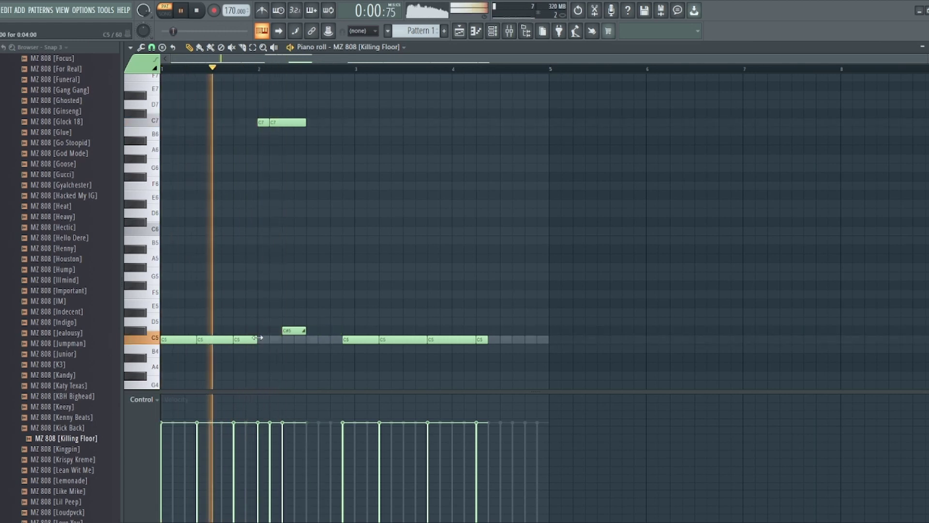
Try a one-and-a-half-beat C#5 note on beat 3 of bar 2, right after the slide note.
{"action": "key", "text": "space"}
{"action": "left_click", "coordinate": [309, 330]}
{"action": "left_click_drag", "start_coordinate": [332, 332], "coordinate": [342, 332]}
{"action": "key", "text": "space"}
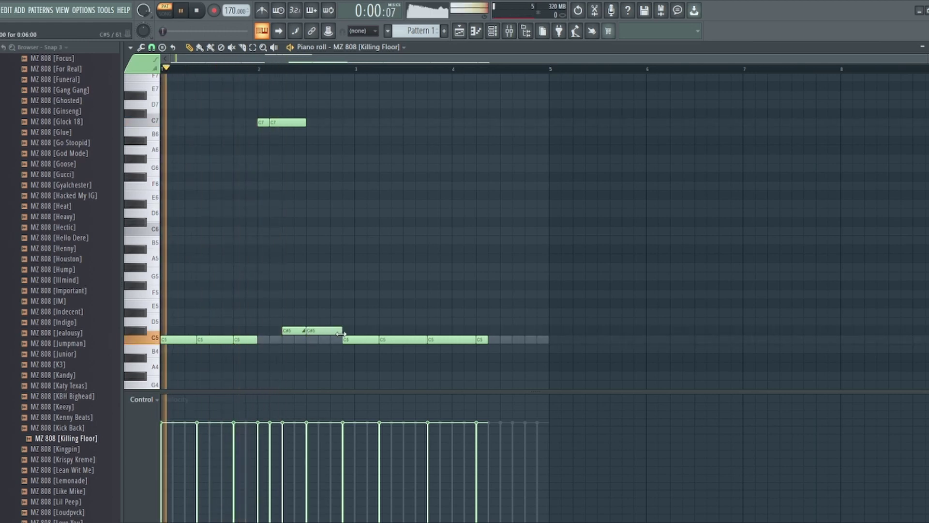
{"action": "scroll", "coordinate": [357, 315], "scroll_direction": "up", "scroll_amount": 2}
{"action": "scroll", "coordinate": [356, 310], "scroll_direction": "up", "scroll_amount": 1}
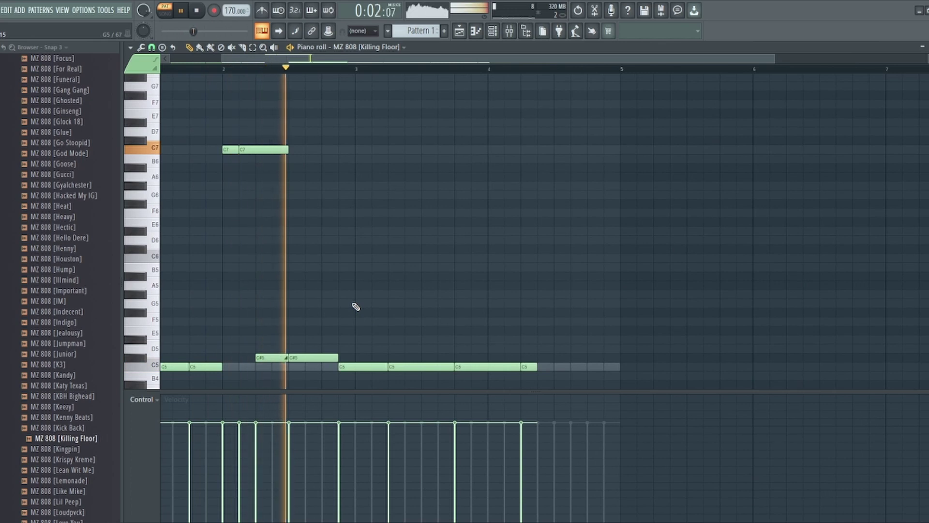
Replace the C#5 note on beat 3 of bar 2 with three consecutive half-beat C#6 notes.
{"action": "key", "text": "space"}
{"action": "right_click", "coordinate": [310, 357]}
{"action": "left_click", "coordinate": [293, 249]}
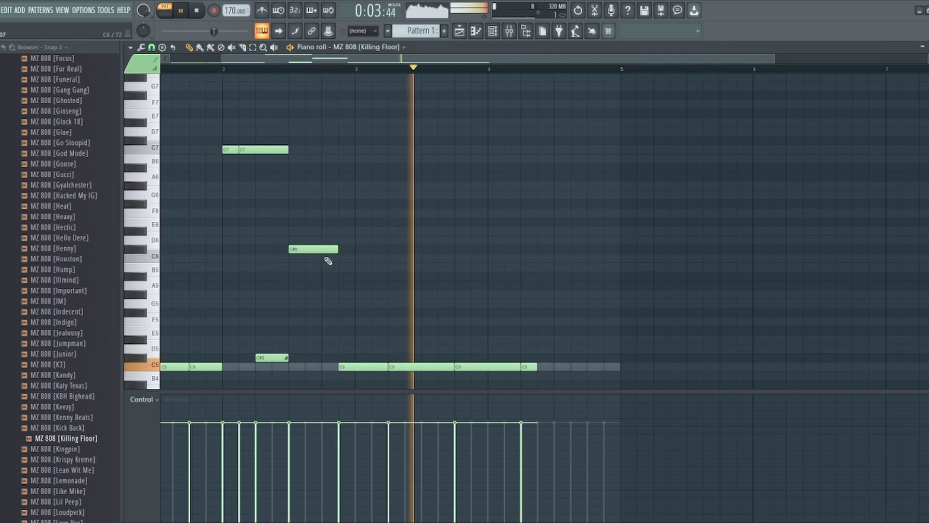
{"action": "left_click_drag", "start_coordinate": [338, 250], "coordinate": [304, 253]}
{"action": "key", "text": "space"}
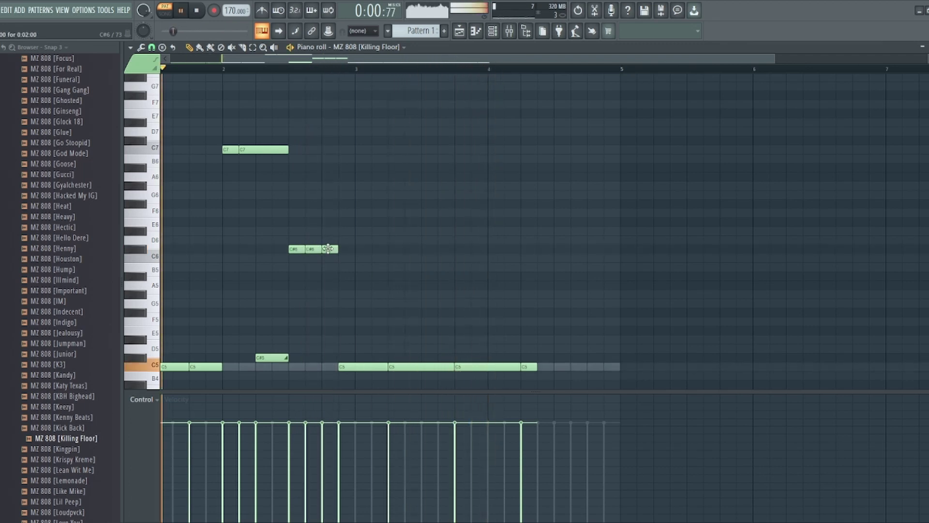
{"action": "key", "text": "space"}
Add one-beat C#7, D#7 and D7 notes on beats 2, 3 and 4 of bar 4 and replay the pattern.
{"action": "scroll", "coordinate": [368, 234], "scroll_direction": "down", "scroll_amount": 2}
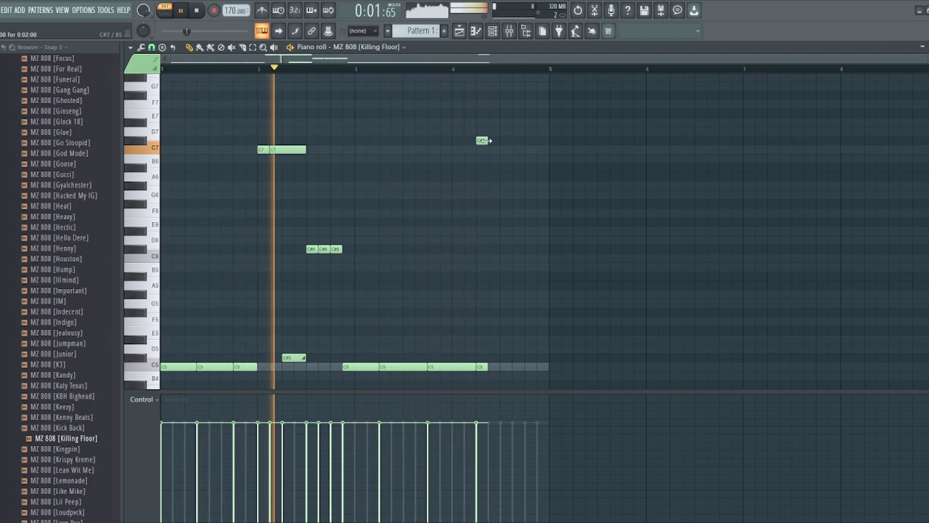
{"action": "left_click_drag", "start_coordinate": [488, 141], "coordinate": [500, 140]}
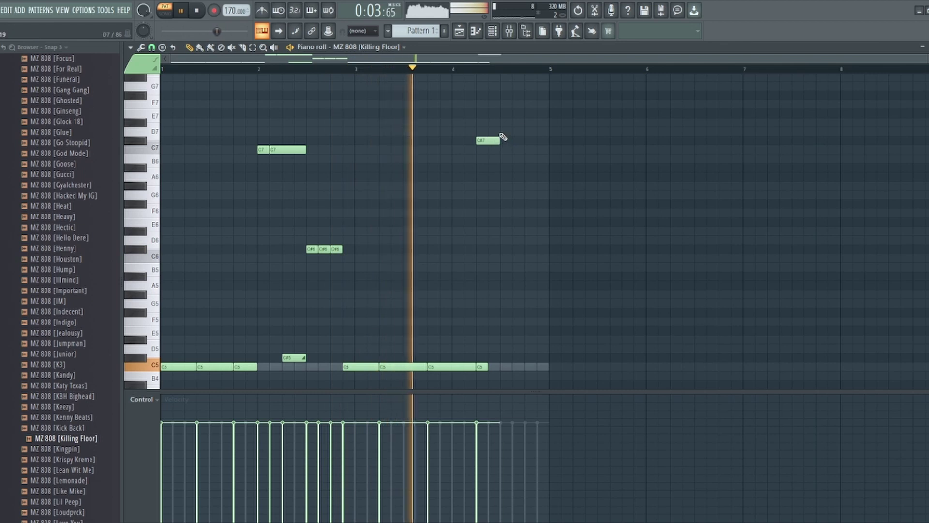
{"action": "key", "text": "space"}
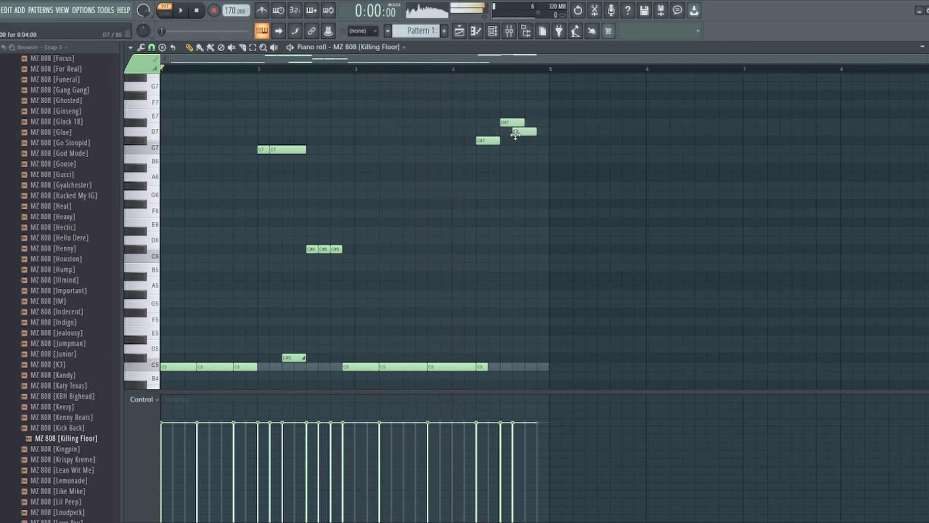
{"action": "left_click_drag", "start_coordinate": [515, 135], "coordinate": [527, 133]}
{"action": "key", "text": "space"}
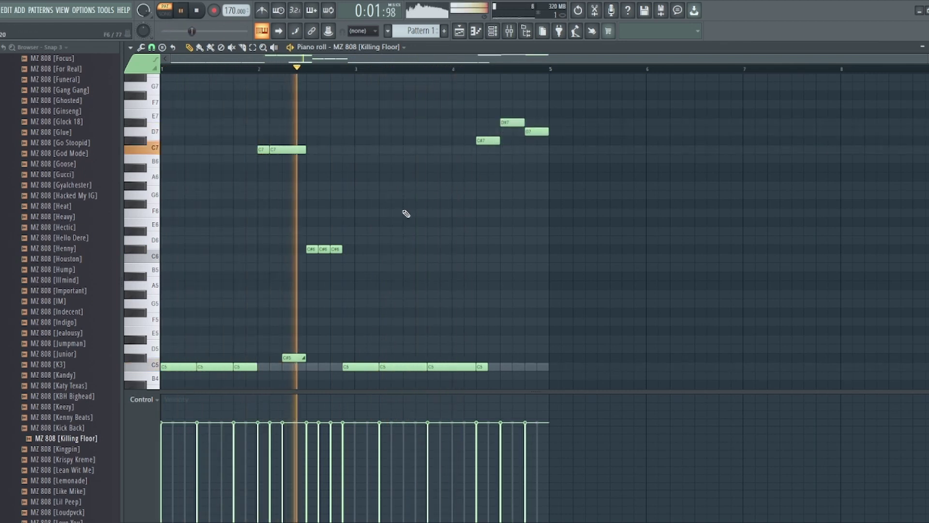
{"action": "scroll", "coordinate": [487, 348], "scroll_direction": "up", "scroll_amount": 1}
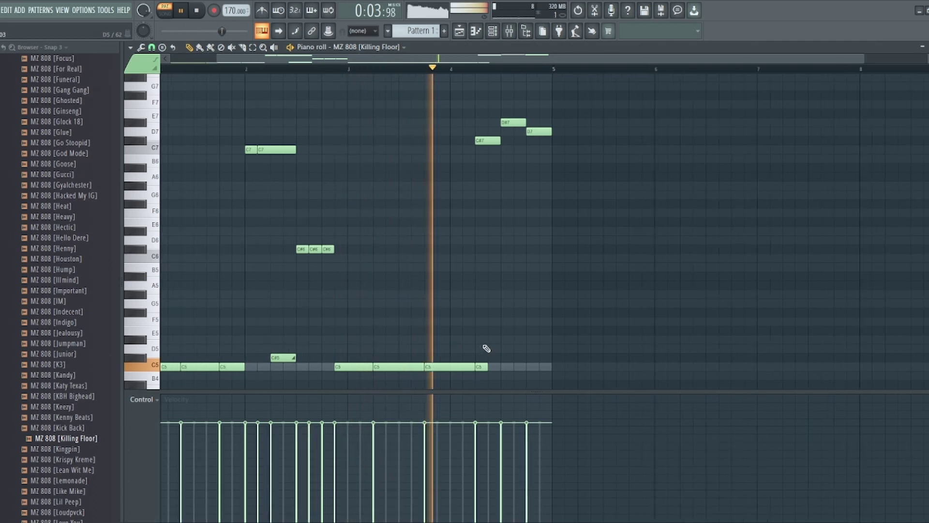
{"action": "scroll", "coordinate": [486, 349], "scroll_direction": "up", "scroll_amount": 1}
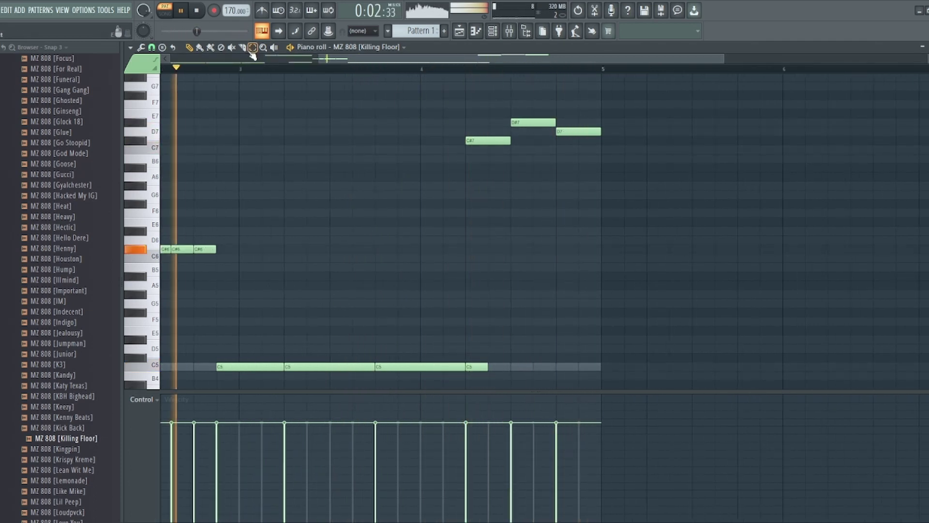
Replace each one-beat C#7, D#7 and D7 note in bar 4 with two half-beat notes of the same pitch.
{"action": "key", "text": "space"}
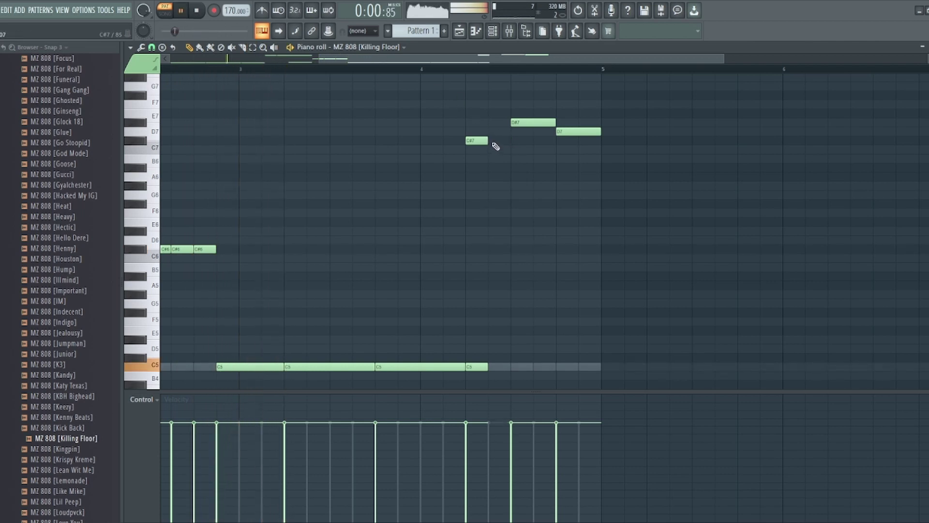
{"action": "right_click", "coordinate": [523, 122]}
{"action": "left_click", "coordinate": [519, 122]}
{"action": "left_click", "coordinate": [542, 122]}
{"action": "right_click", "coordinate": [567, 132]}
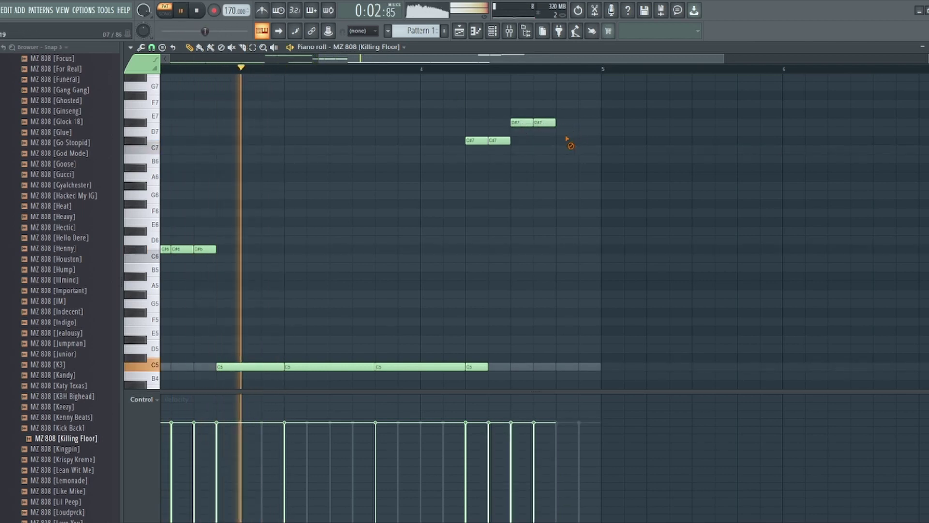
{"action": "left_click", "coordinate": [568, 132]}
{"action": "left_click", "coordinate": [591, 132]}
{"action": "scroll", "coordinate": [543, 158], "scroll_direction": "down", "scroll_amount": 2}
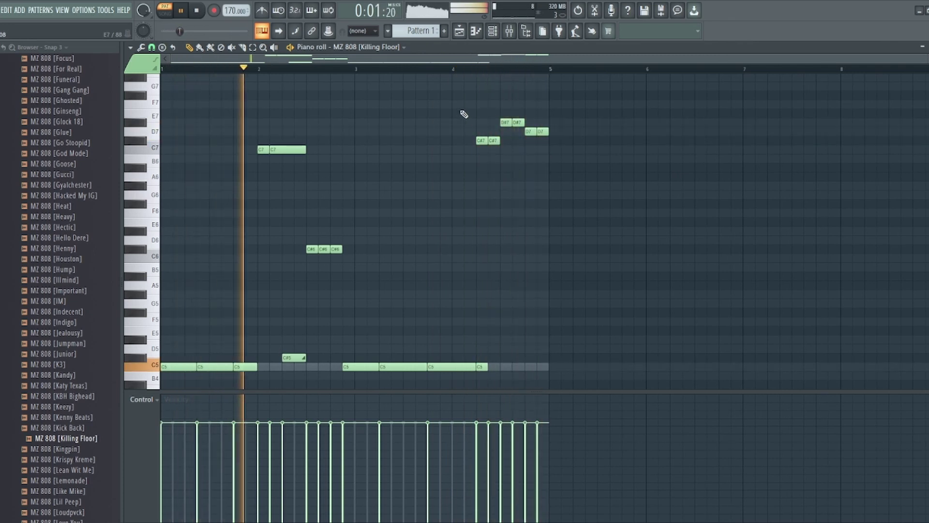
Look over the 808 track in the mixer, and return to the channel rack to replay the full pattern.
{"action": "left_click", "coordinate": [513, 33]}
{"action": "left_click", "coordinate": [655, 231]}
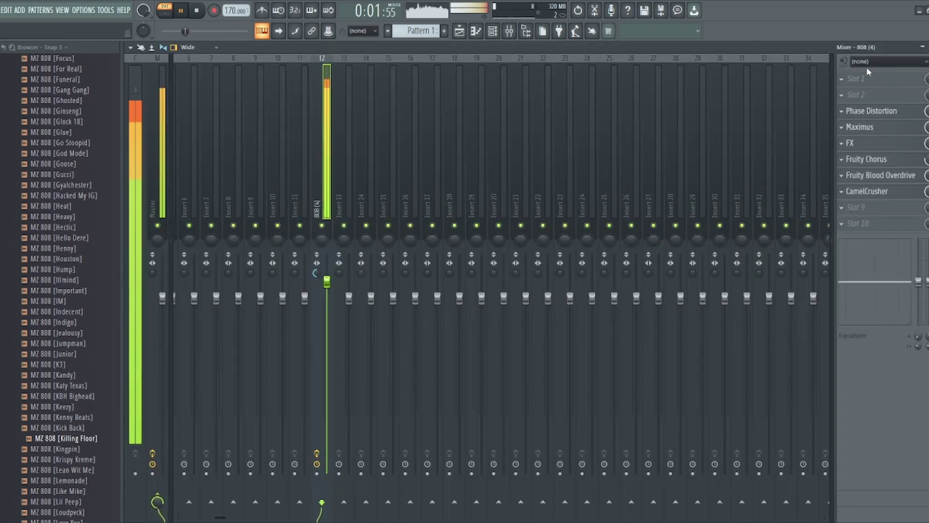
{"action": "left_click", "coordinate": [922, 47]}
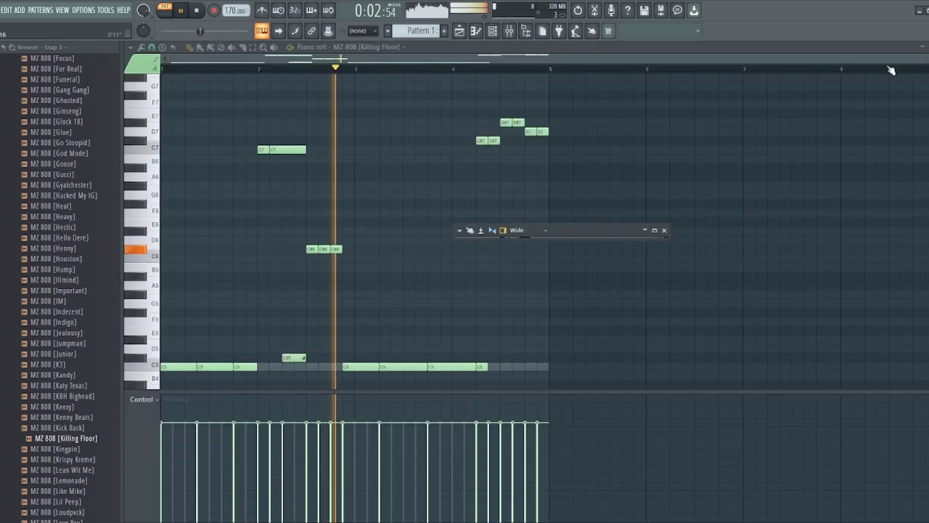
{"action": "left_click", "coordinate": [923, 48]}
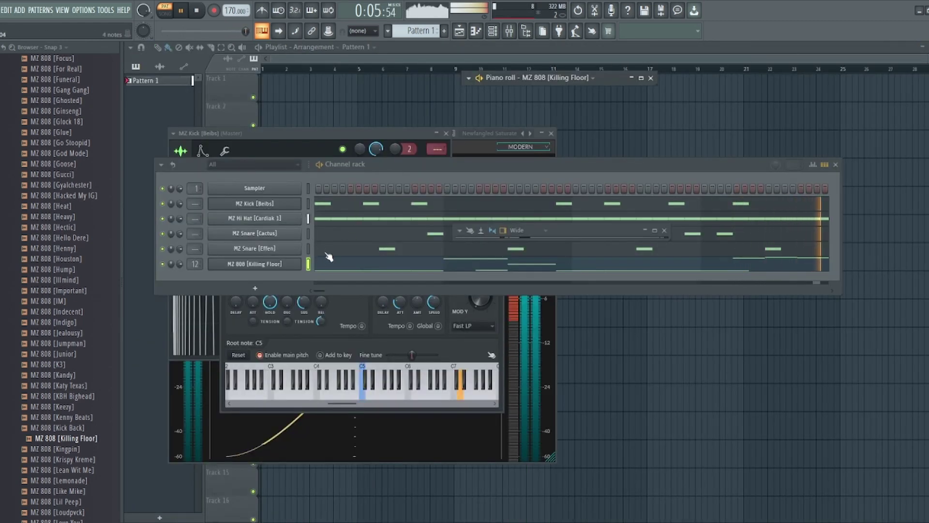
{"action": "key", "text": "space"}
{"action": "key", "text": "space"}
Route the kick, hi-hat and two snare channels to mixer tracks 15 to 18 and solo the kick track.
{"action": "left_click", "coordinate": [308, 204]}
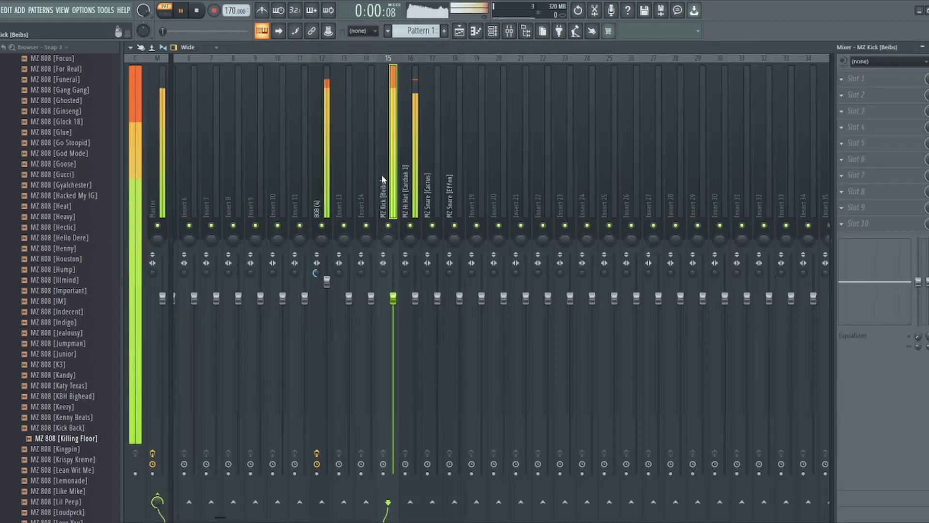
{"action": "right_click", "coordinate": [389, 226]}
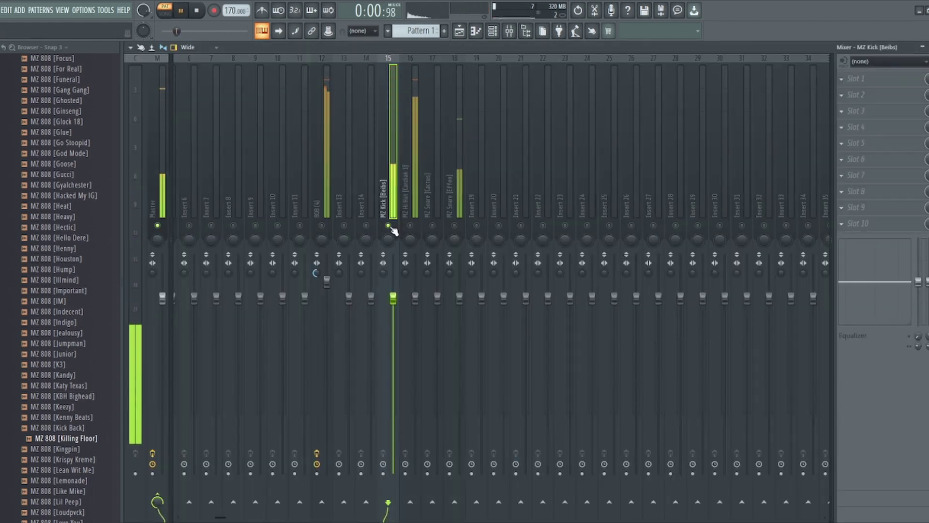
Sidechain the kick to the 808 track and set up Fruity Limiter there in COMP mode with sidechain 1, adjusting its threshold and knee.
{"action": "left_click", "coordinate": [325, 489]}
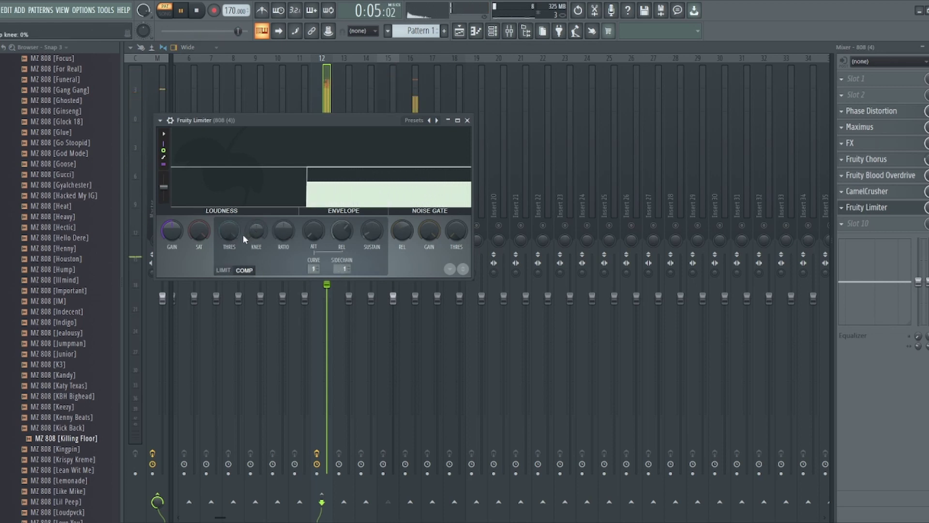
{"action": "left_click_drag", "start_coordinate": [252, 231], "coordinate": [251, 220]}
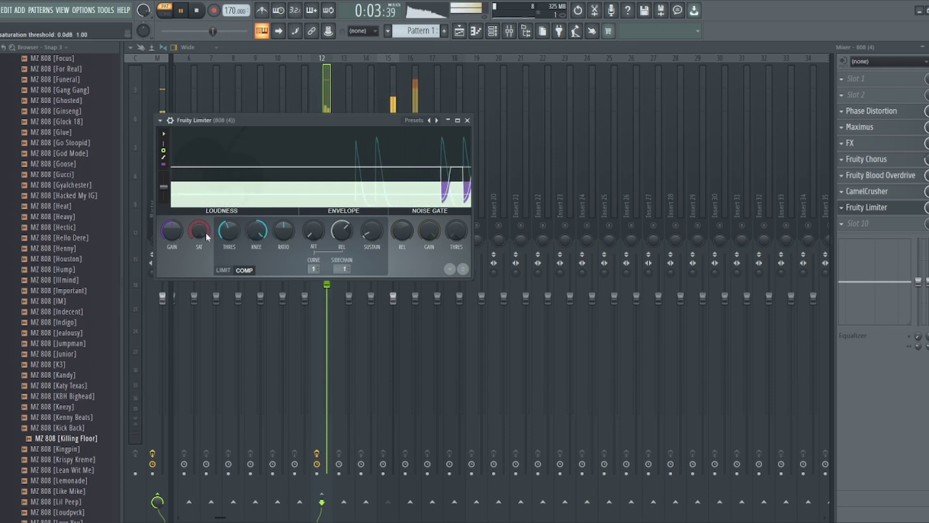
{"action": "left_click", "coordinate": [340, 48]}
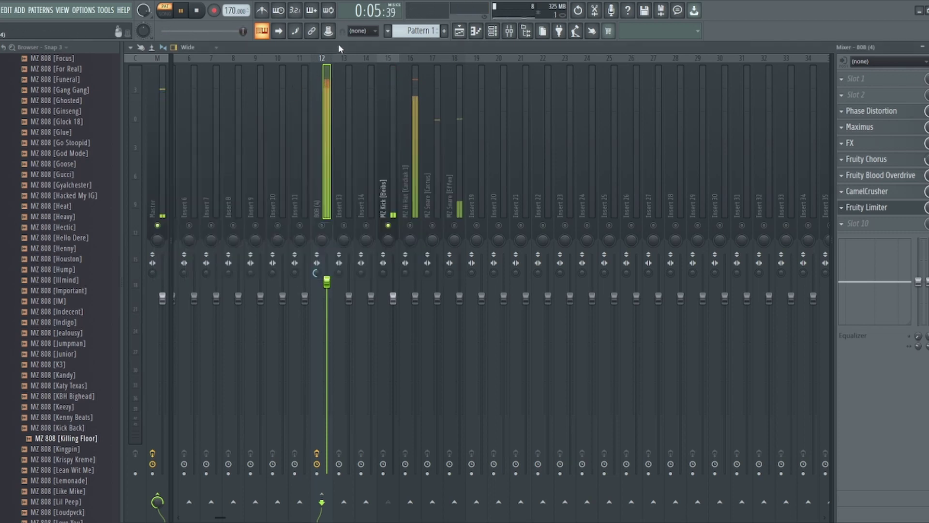
Unmute the 808 track alongside the kick and set the Fruity Limiter's compressor release to about 33 ms.
{"action": "left_click", "coordinate": [325, 227]}
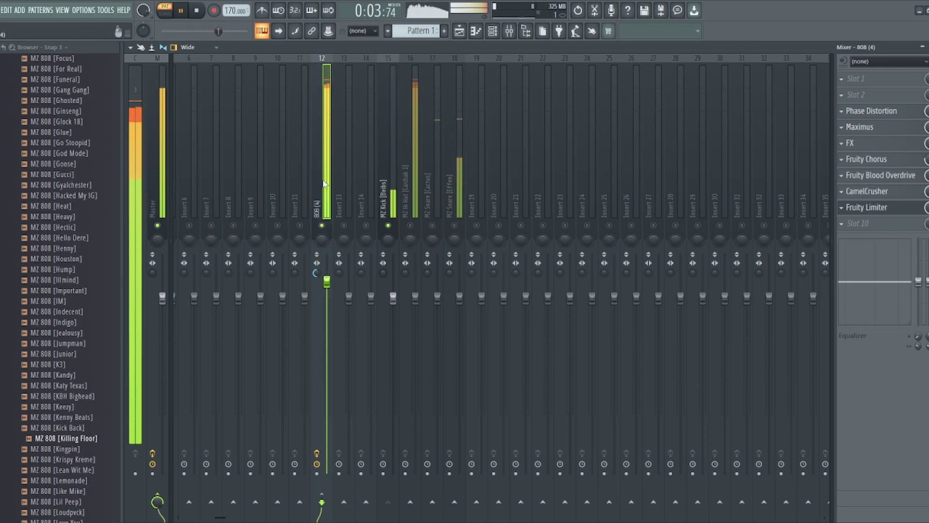
{"action": "left_click", "coordinate": [889, 212]}
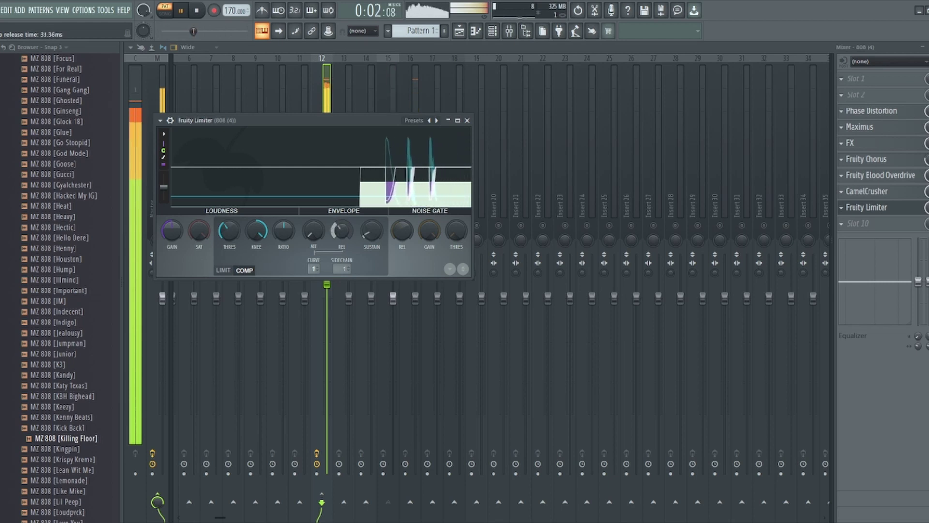
{"action": "left_click", "coordinate": [372, 51]}
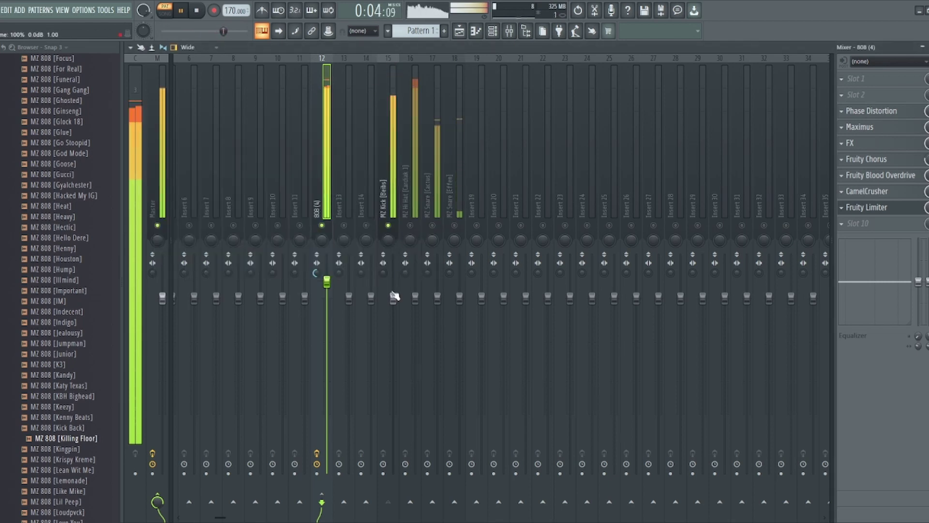
Raise the kick track's fader to maximum and unmute the hi-hat and all remaining mixer tracks.
{"action": "left_click_drag", "start_coordinate": [395, 296], "coordinate": [393, 254]}
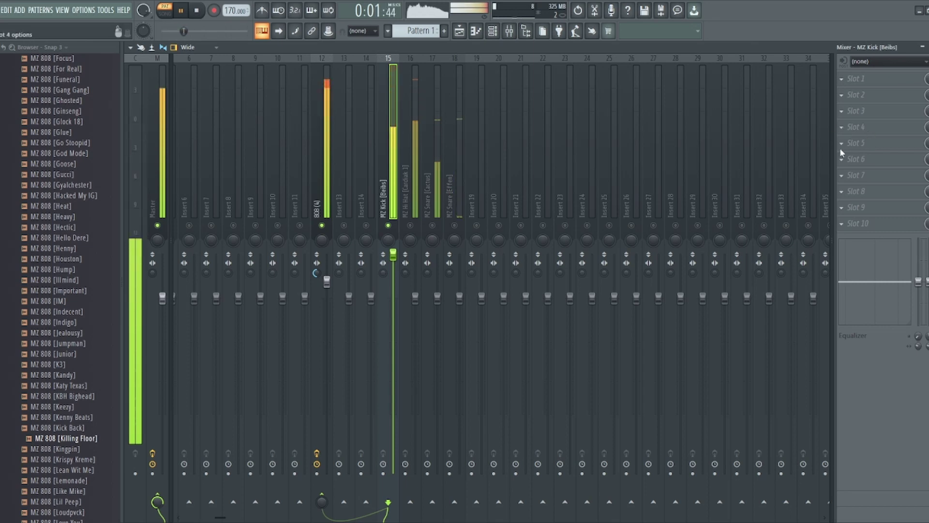
{"action": "left_click", "coordinate": [411, 226]}
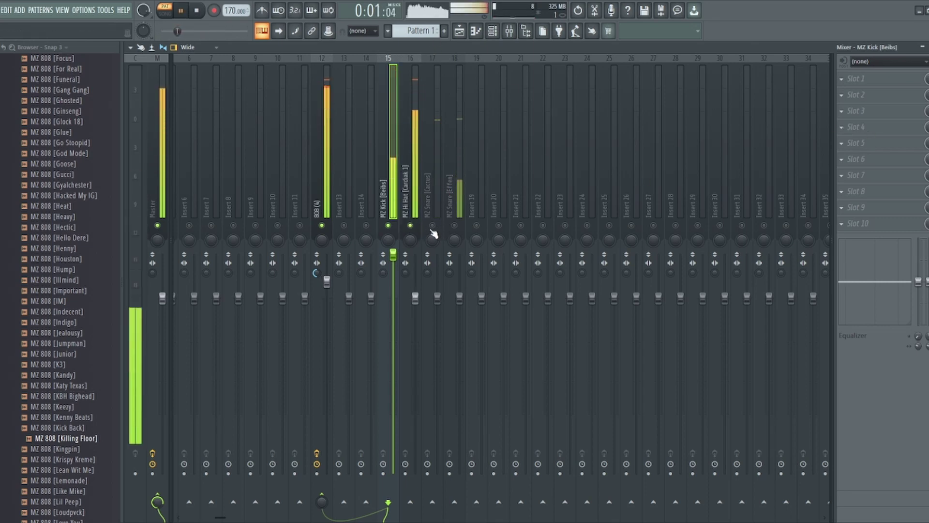
{"action": "right_click", "coordinate": [433, 227]}
{"action": "right_click", "coordinate": [432, 227]}
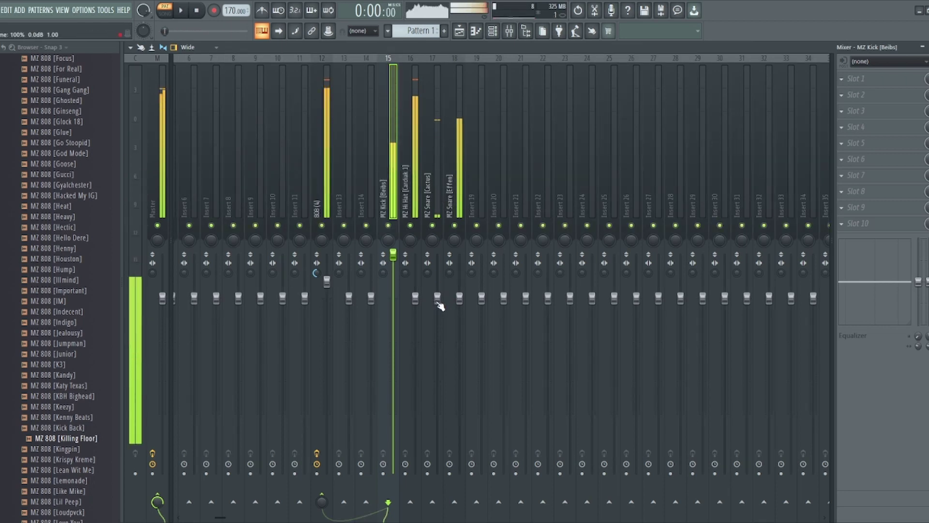
Raise the MZ Snare [Effen] and MZ Snare [Cactus] track faders, settling both a little below maximum.
{"action": "left_click_drag", "start_coordinate": [460, 299], "coordinate": [459, 264]}
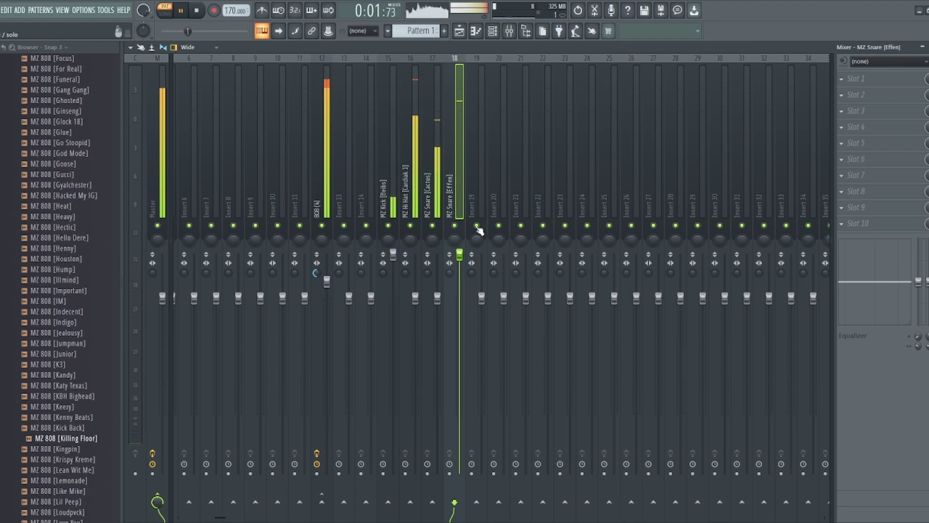
{"action": "left_click_drag", "start_coordinate": [438, 299], "coordinate": [437, 264]}
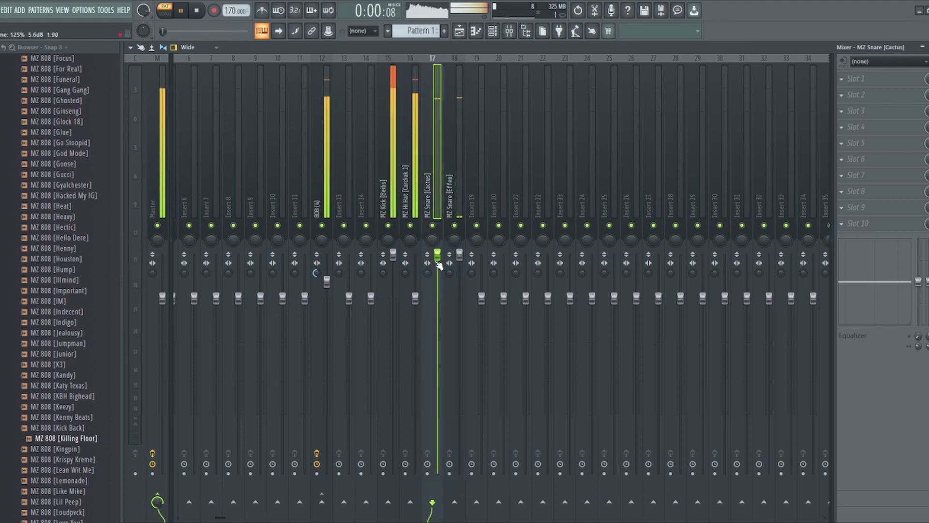
{"action": "left_click_drag", "start_coordinate": [465, 260], "coordinate": [465, 272]}
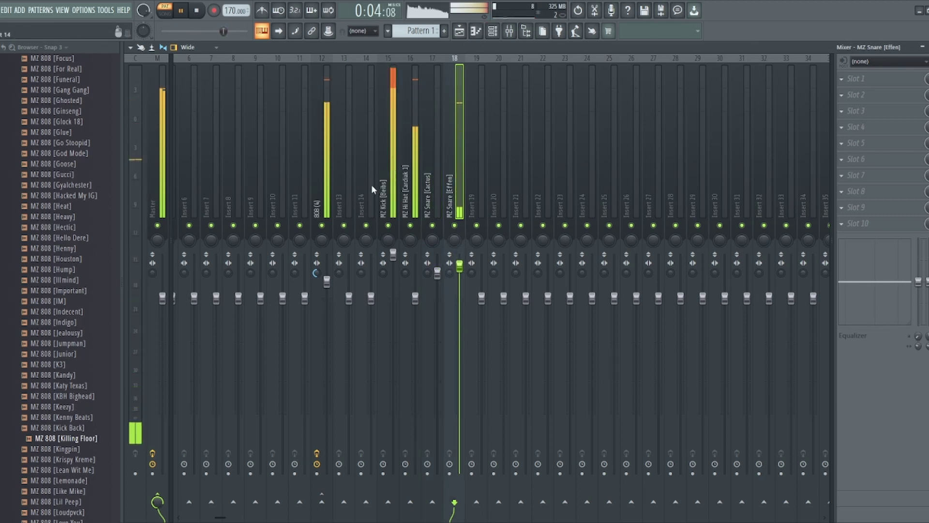
Locate the MZ Snare [Cactus] channel in the channel rack and select its mixer track 17.
{"action": "left_click", "coordinate": [495, 30]}
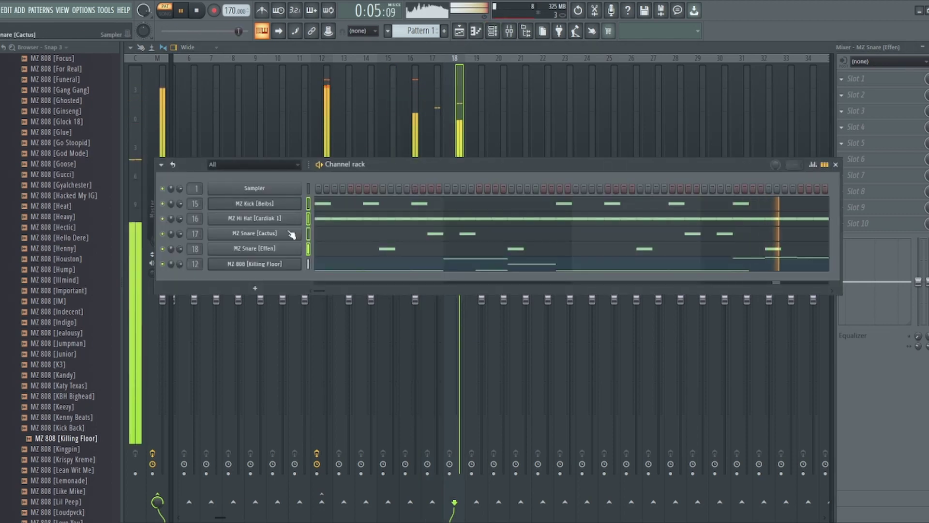
{"action": "double_click", "coordinate": [195, 234]}
{"action": "left_click", "coordinate": [428, 127]}
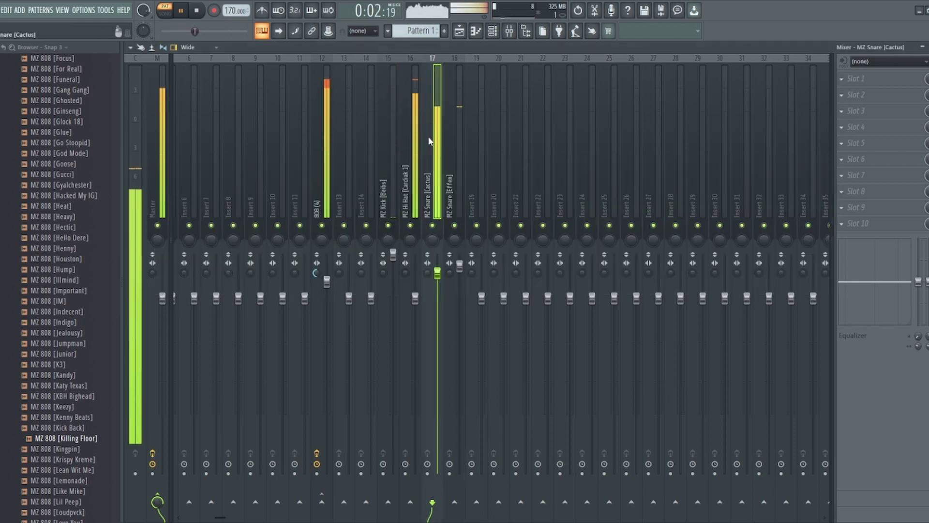
Solo the MZ Snare [Cactus] track and brighten it with a Pro-Q 3 high shelf of +8.85 dB at about 103 Hz.
{"action": "right_click", "coordinate": [432, 226]}
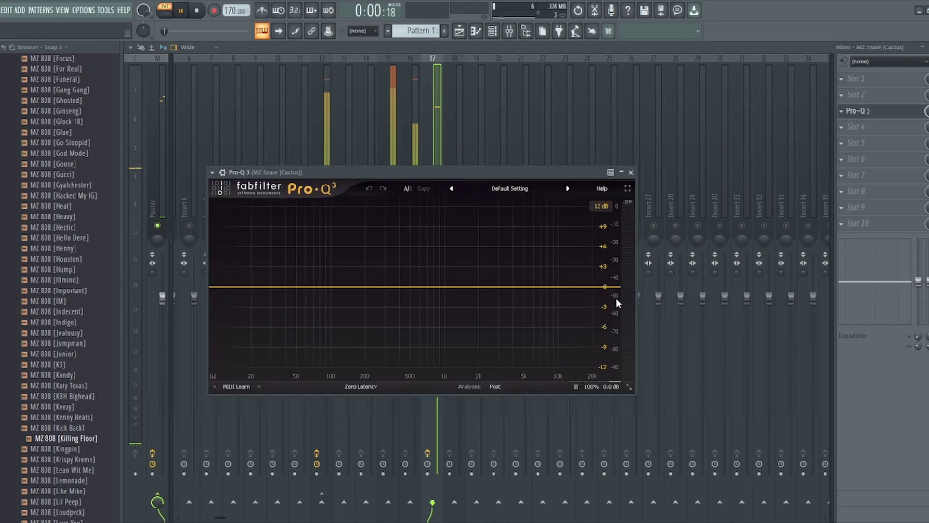
{"action": "left_click_drag", "start_coordinate": [611, 293], "coordinate": [338, 227]}
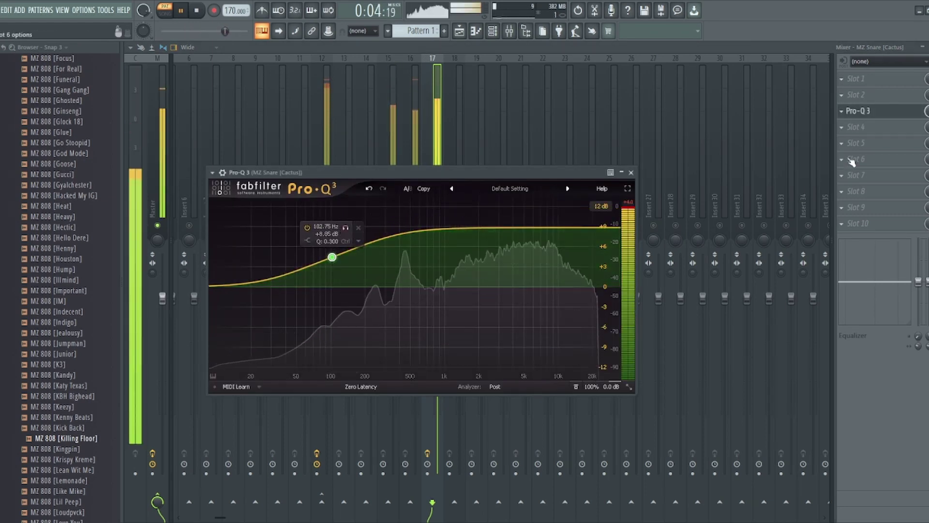
{"action": "left_click", "coordinate": [631, 172]}
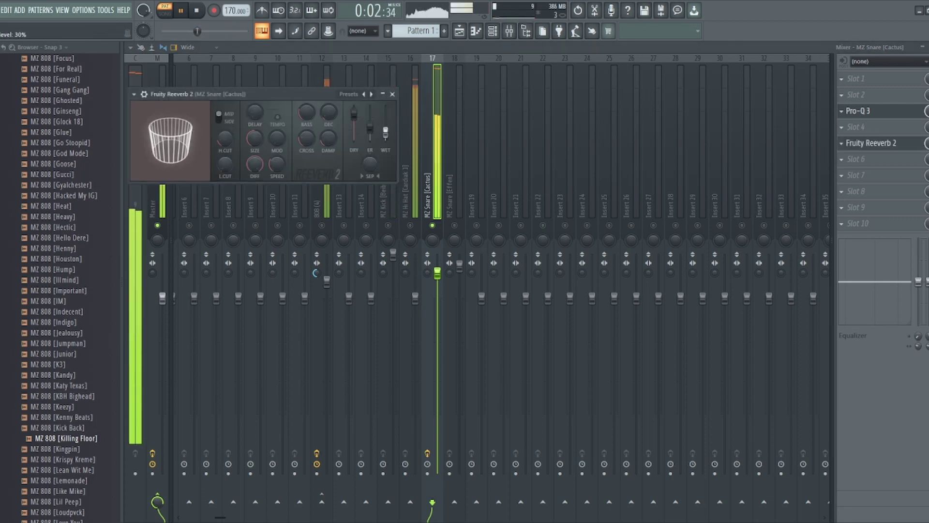
Add Fruity Reeverb 2 to the MZ Snare [Cactus] track at 30% wet, end the solo and clear MZ Snare [Effen] from track 18.
{"action": "left_click_drag", "start_coordinate": [386, 133], "coordinate": [386, 132]}
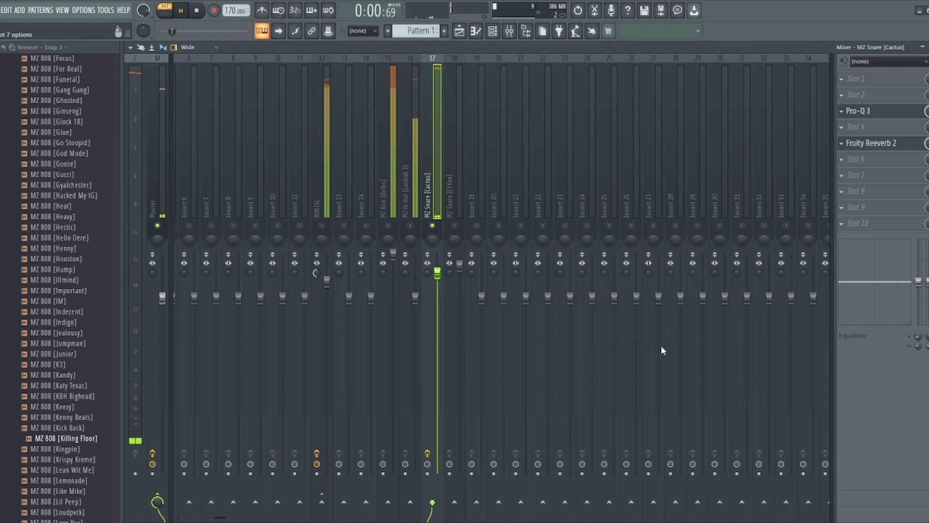
{"action": "right_click", "coordinate": [433, 225]}
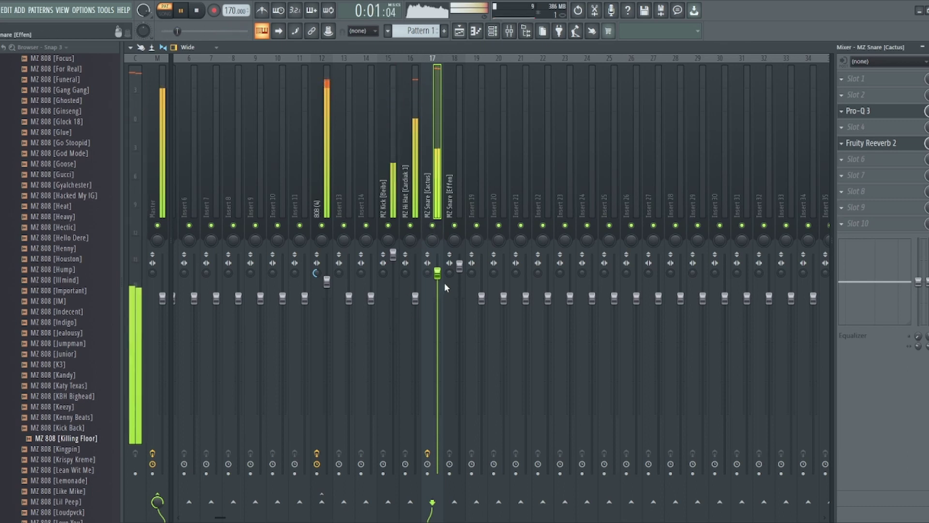
{"action": "left_click_drag", "start_coordinate": [461, 274], "coordinate": [460, 307]}
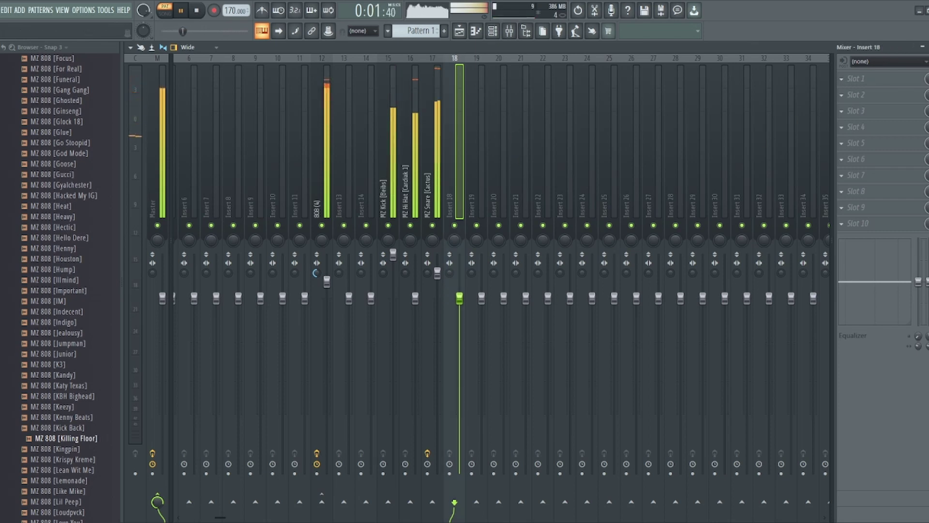
Close the mixer and the piano roll and show the playlist.
{"action": "left_click", "coordinate": [923, 48]}
{"action": "left_click", "coordinate": [923, 48]}
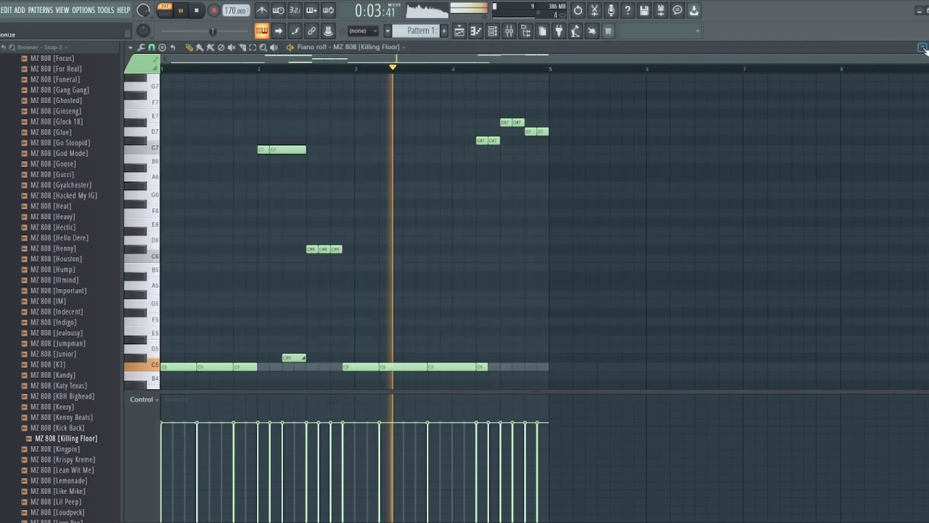
{"action": "key", "text": "F12"}
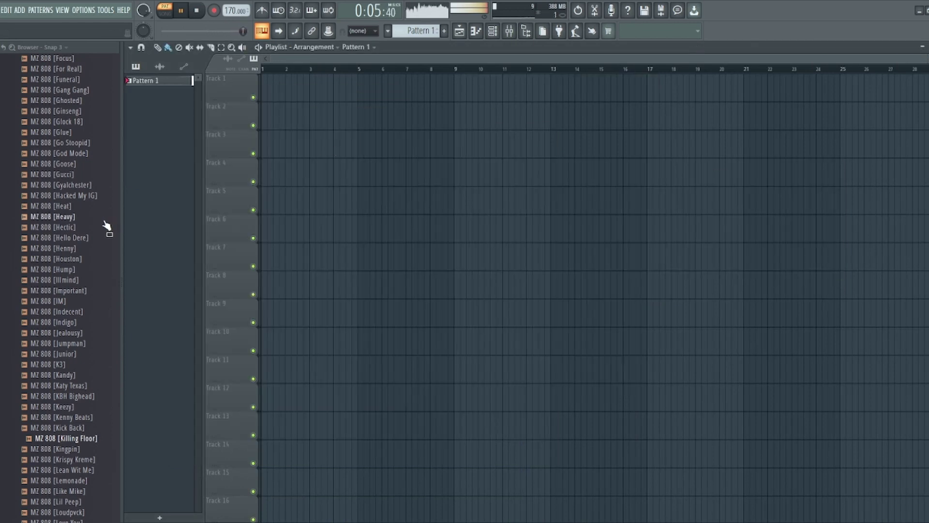
Collapse the 808 sample listing and open the musicradar-dnb-atmospheres folder inside Мои Семплы.
{"action": "scroll", "coordinate": [77, 174], "scroll_direction": "up", "scroll_amount": 15}
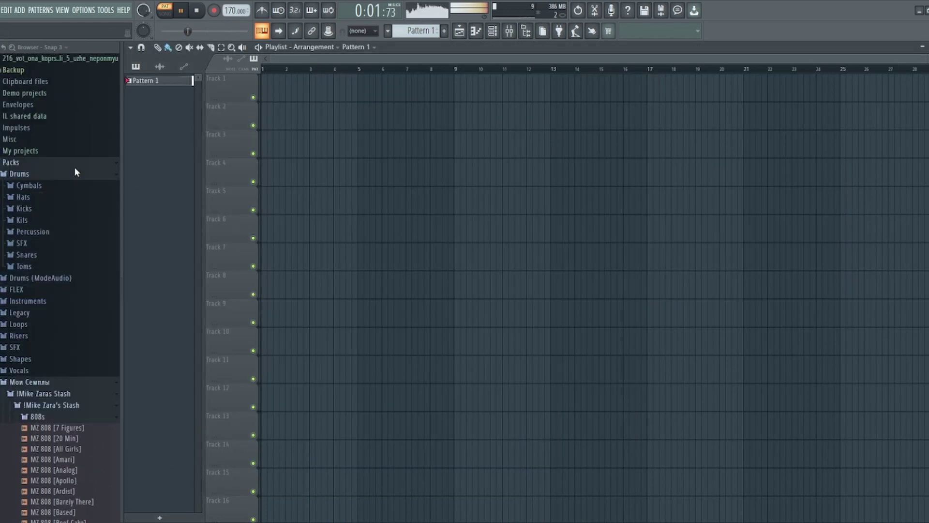
{"action": "scroll", "coordinate": [74, 167], "scroll_direction": "down", "scroll_amount": 5}
{"action": "key", "text": "space"}
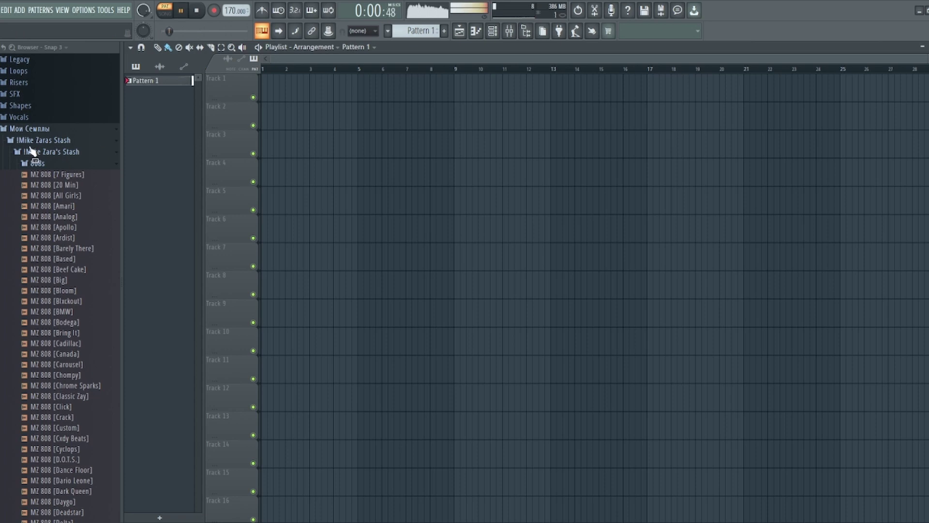
{"action": "left_click", "coordinate": [35, 129]}
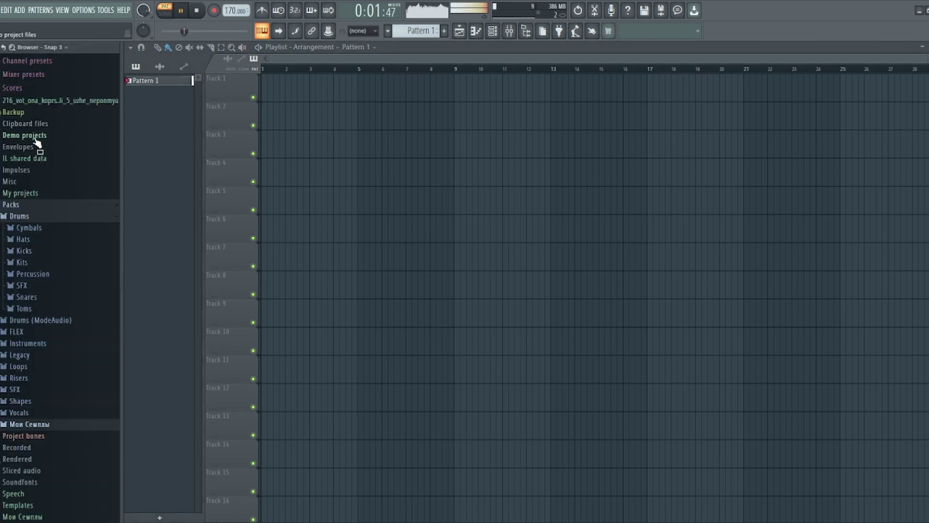
{"action": "left_click", "coordinate": [37, 425]}
{"action": "left_click", "coordinate": [49, 449]}
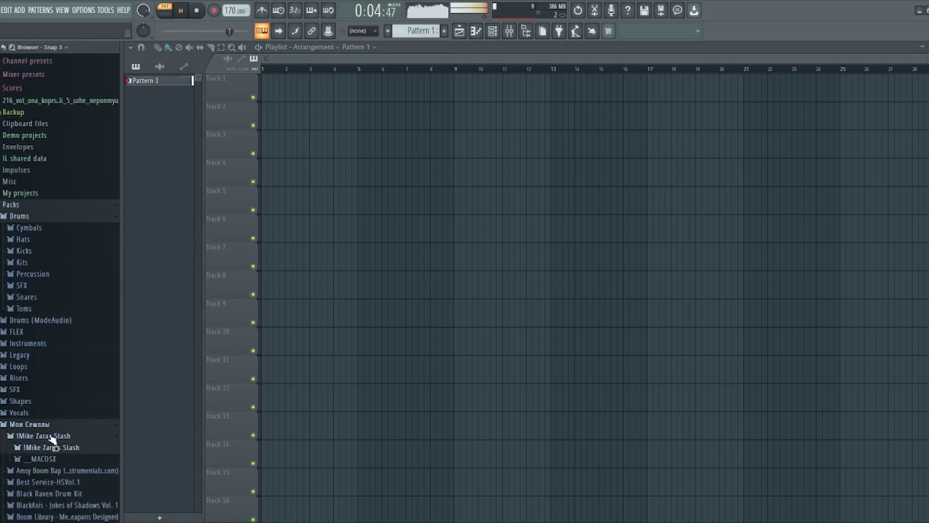
{"action": "scroll", "coordinate": [116, 338], "scroll_direction": "down", "scroll_amount": 7}
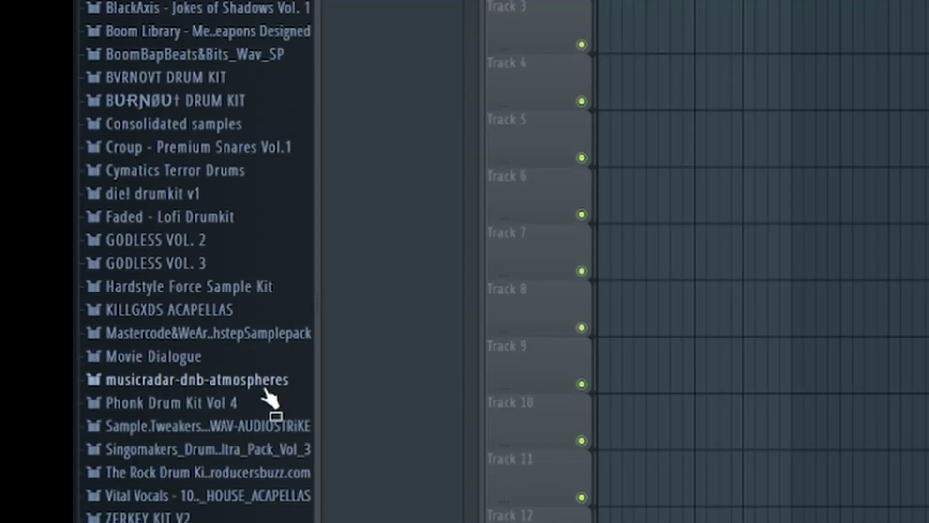
{"action": "left_click", "coordinate": [267, 380]}
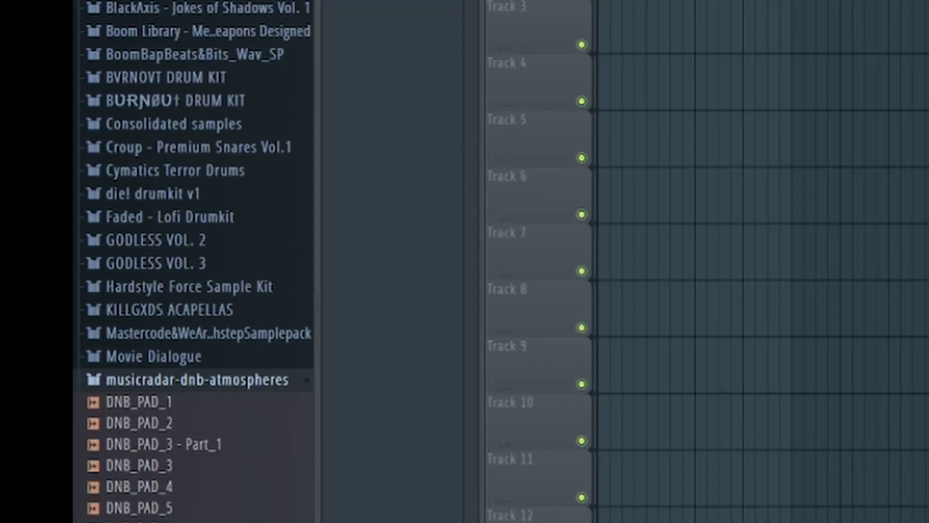
Place the DNB_PAD_8 sample at the start of playlist Track 1 and reverse it.
{"action": "scroll", "coordinate": [116, 291], "scroll_direction": "down", "scroll_amount": 12}
{"action": "scroll", "coordinate": [145, 242], "scroll_direction": "up", "scroll_amount": 10}
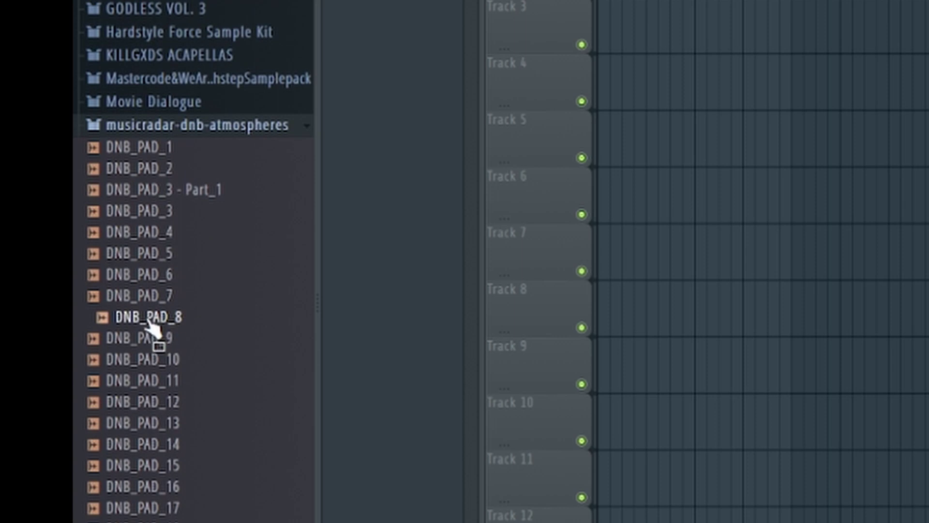
{"action": "left_click_drag", "start_coordinate": [147, 320], "coordinate": [922, 61]}
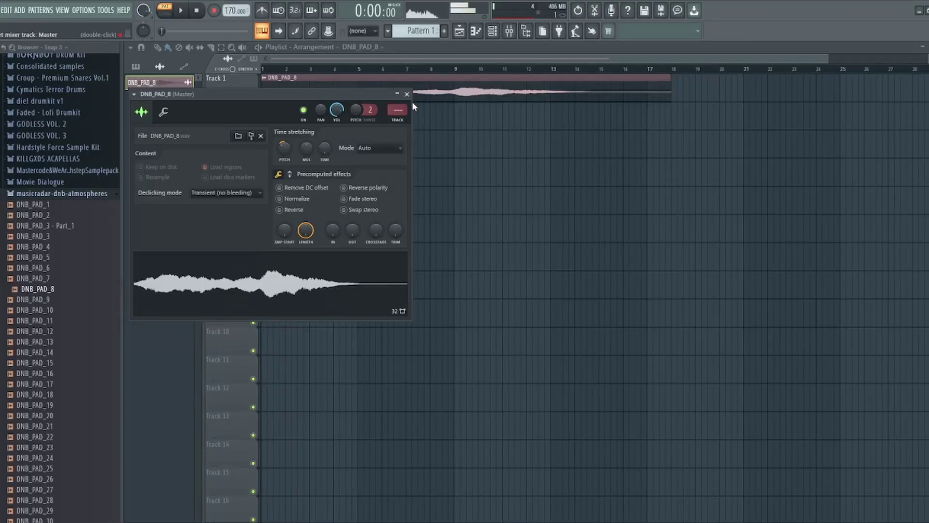
{"action": "left_click", "coordinate": [280, 210]}
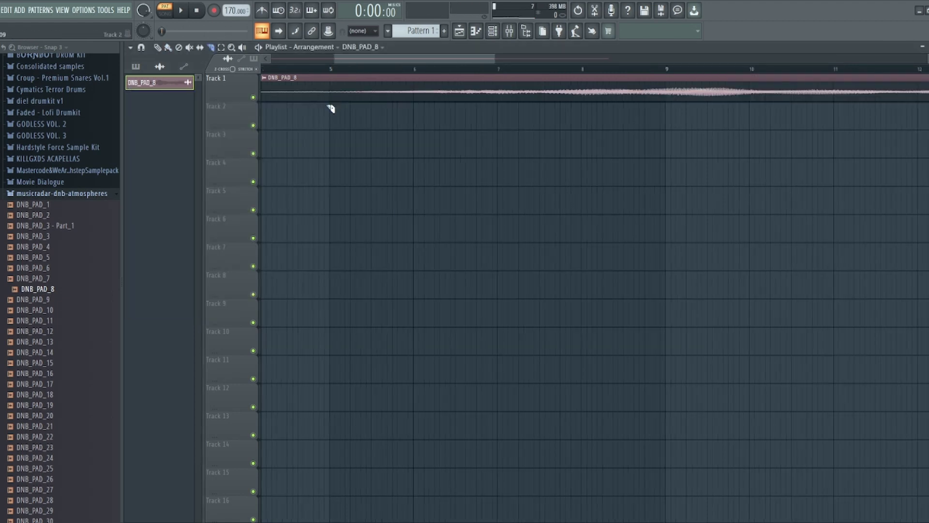
Slice the DNB_PAD_8 clip at bar 5, delete the quiet first part and move the remainder to bar 1.
{"action": "scroll", "coordinate": [331, 108], "scroll_direction": "up", "scroll_amount": 3}
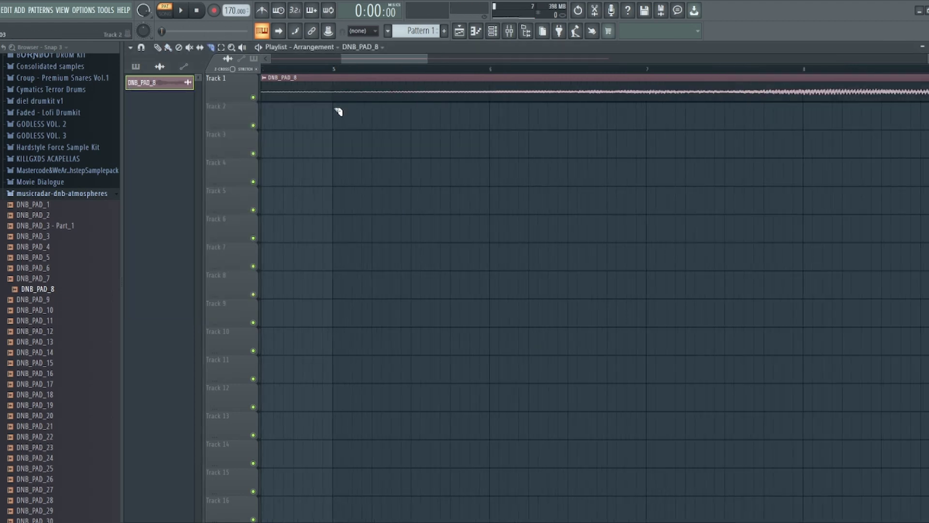
{"action": "left_click", "coordinate": [336, 78]}
{"action": "scroll", "coordinate": [337, 78], "scroll_direction": "down", "scroll_amount": 10}
{"action": "right_click", "coordinate": [292, 84]}
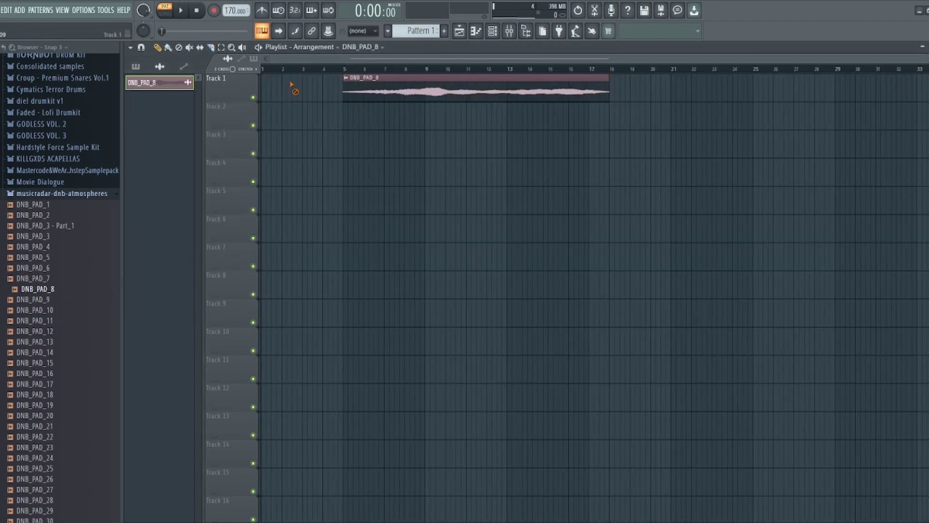
{"action": "left_click_drag", "start_coordinate": [423, 89], "coordinate": [267, 70]}
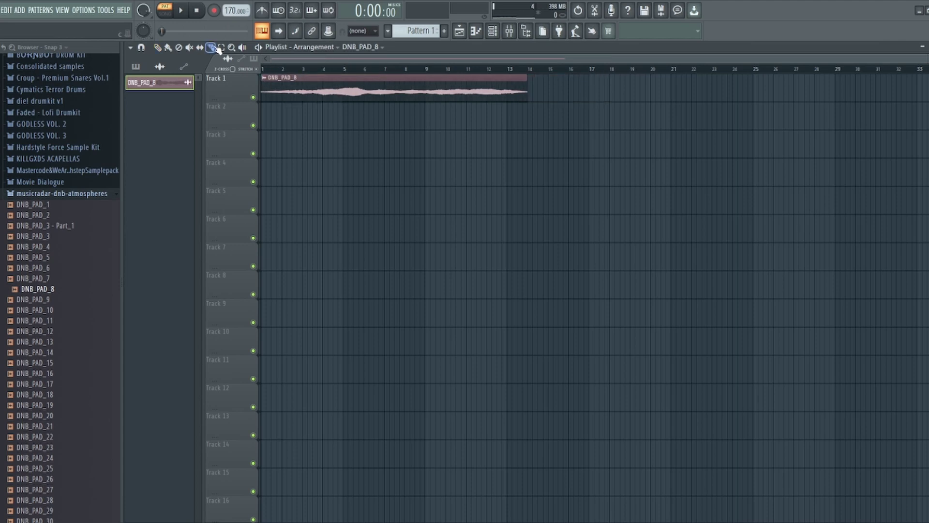
Slice the DNB_PAD_8 clip at bar 3 and delete the part before the cut.
{"action": "scroll", "coordinate": [332, 108], "scroll_direction": "up", "scroll_amount": 6}
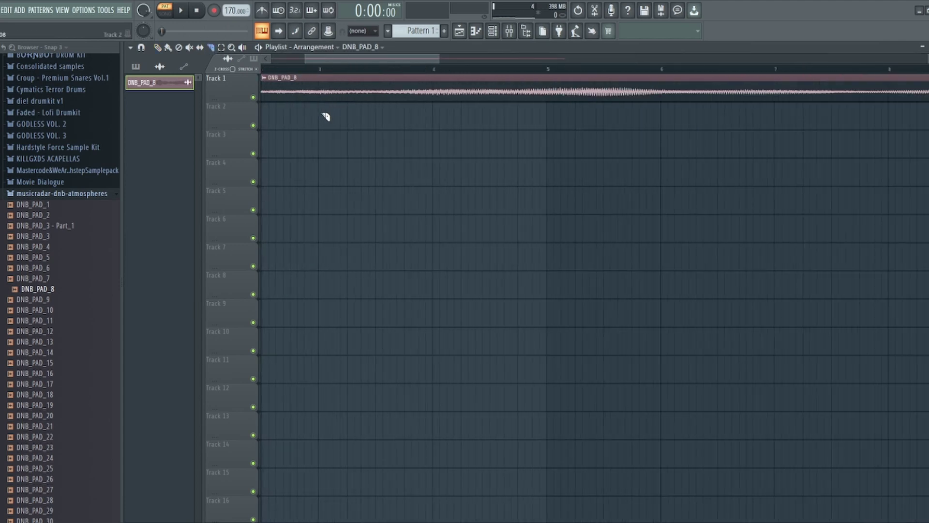
{"action": "scroll", "coordinate": [326, 117], "scroll_direction": "up", "scroll_amount": 3}
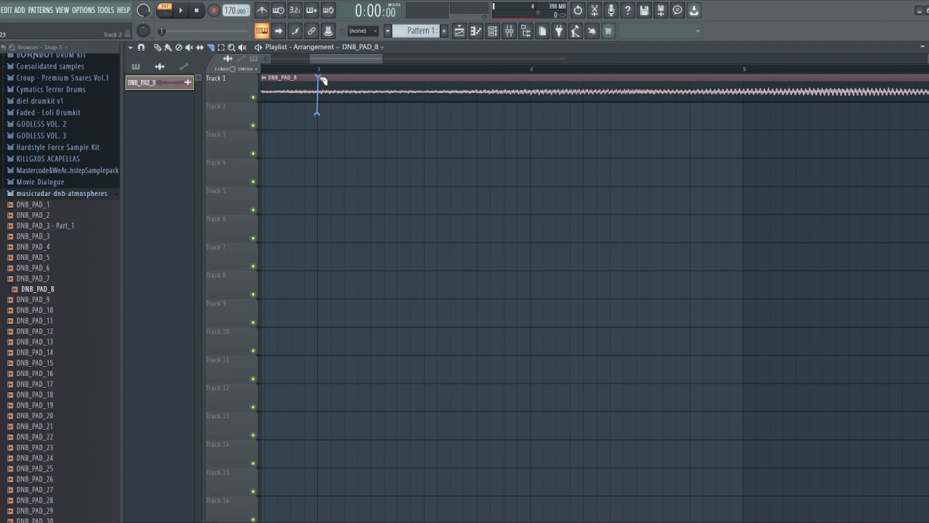
{"action": "right_click", "coordinate": [259, 81]}
{"action": "scroll", "coordinate": [291, 86], "scroll_direction": "down", "scroll_amount": 5}
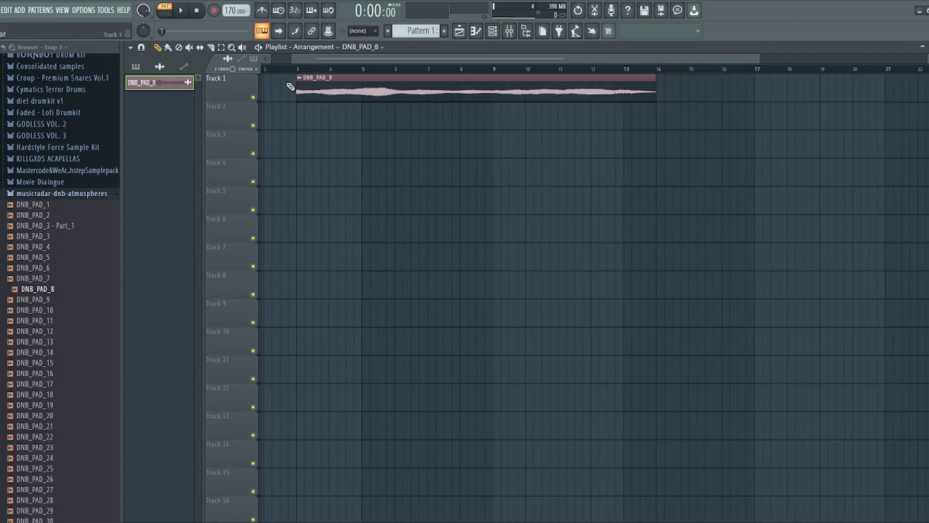
Cut the pad clip at bar 5, delete everything after it and move the two-bar piece to bar 1.
{"action": "left_click", "coordinate": [211, 48]}
{"action": "scroll", "coordinate": [386, 100], "scroll_direction": "up", "scroll_amount": 6}
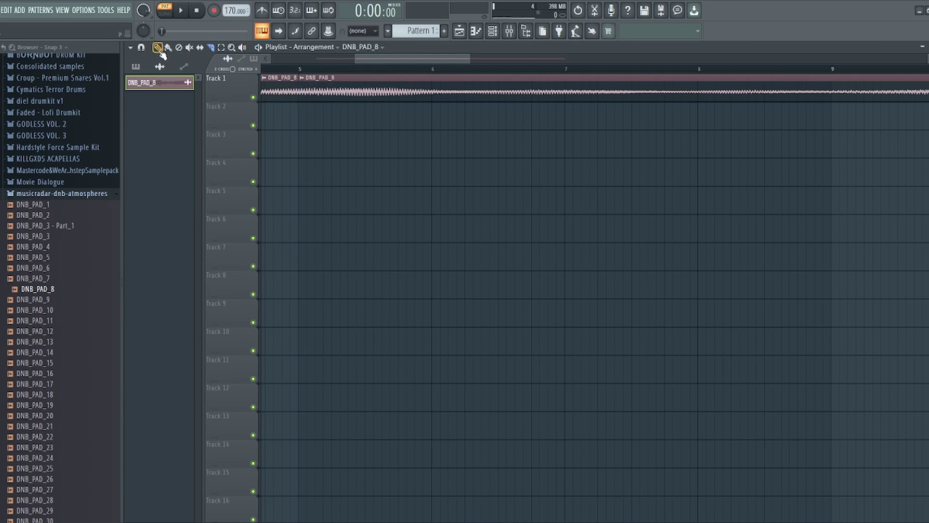
{"action": "right_click", "coordinate": [333, 96]}
{"action": "scroll", "coordinate": [343, 109], "scroll_direction": "down", "scroll_amount": 8}
{"action": "scroll", "coordinate": [344, 114], "scroll_direction": "up", "scroll_amount": 1}
{"action": "left_click_drag", "start_coordinate": [365, 88], "coordinate": [270, 83]}
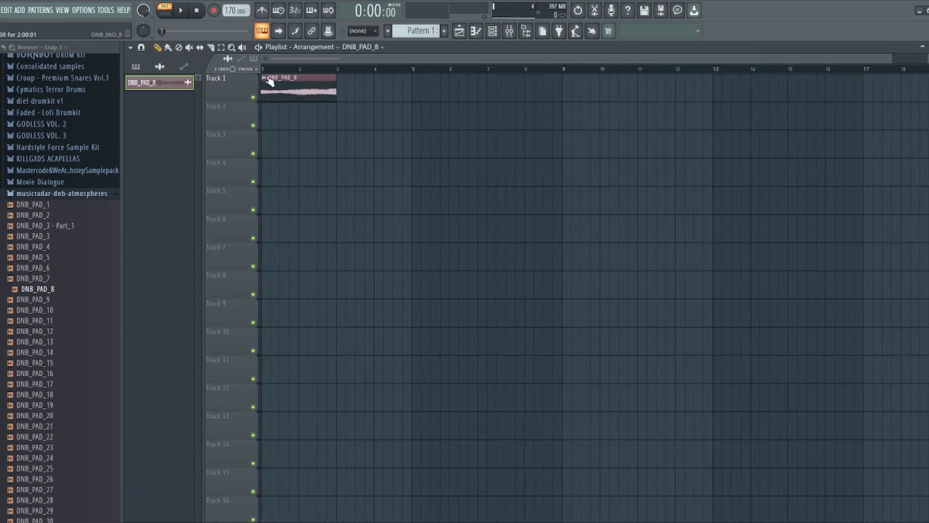
Play the arrangement in song mode and duplicate the two-bar DNB_PAD_8 clip to bar 3.
{"action": "left_click", "coordinate": [166, 11]}
{"action": "key", "text": "space"}
{"action": "left_click", "coordinate": [221, 48]}
{"action": "left_click_drag", "start_coordinate": [359, 105], "coordinate": [296, 98]}
{"action": "key", "text": "ctrl+b"}
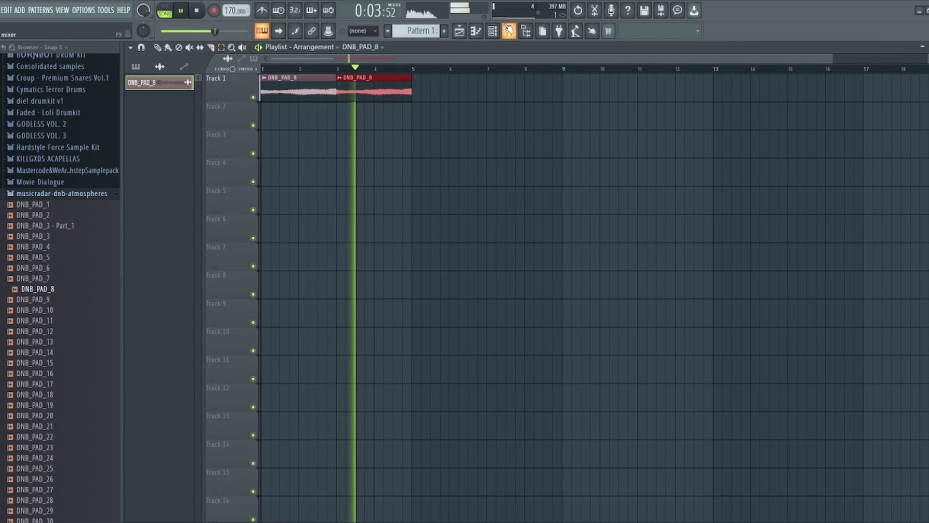
Show the mixer at full size and route DNB_PAD_8 to mixer track 23.
{"action": "left_click", "coordinate": [509, 31]}
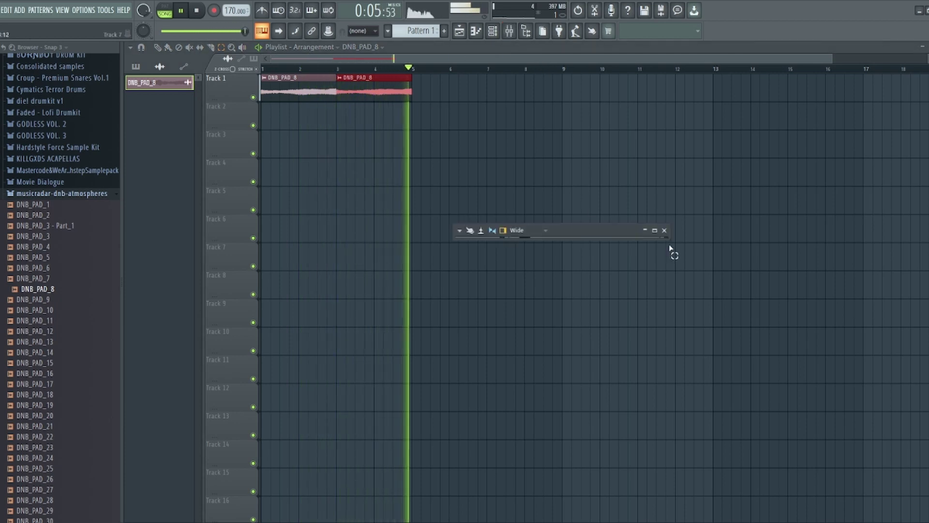
{"action": "left_click", "coordinate": [659, 231]}
{"action": "left_click", "coordinate": [565, 137]}
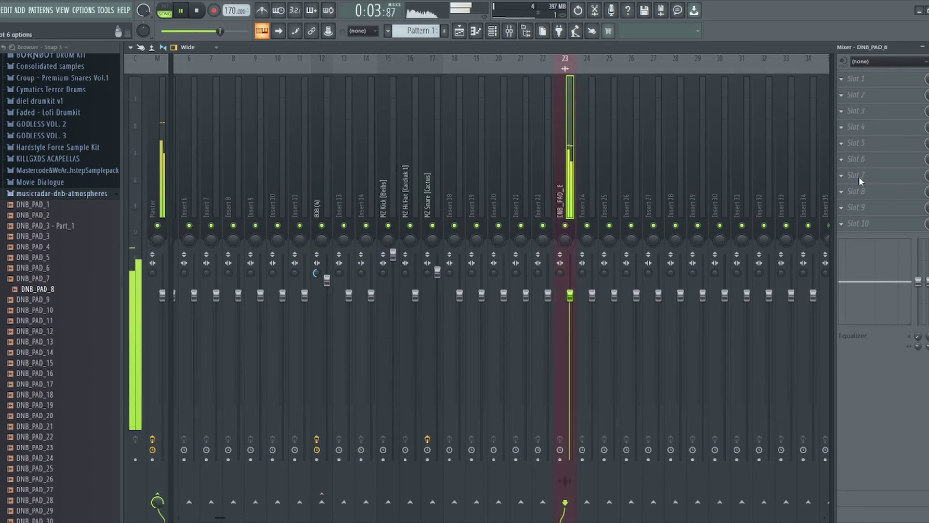
Add Pro-Q 3 to the pad track with a brickwall low cut at about 180 Hz and a +17.10 dB high shelf near 345 Hz.
{"action": "left_click", "coordinate": [216, 274]}
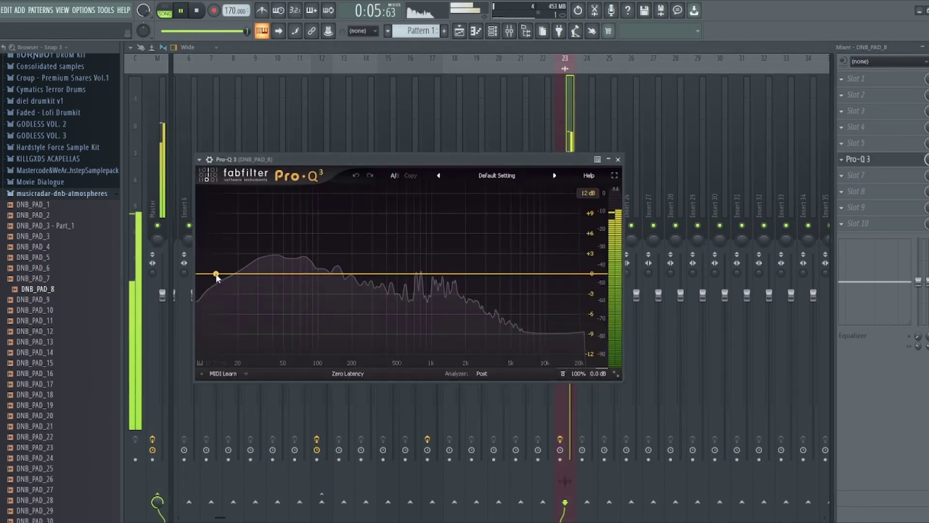
{"action": "left_click_drag", "start_coordinate": [216, 274], "coordinate": [347, 274]}
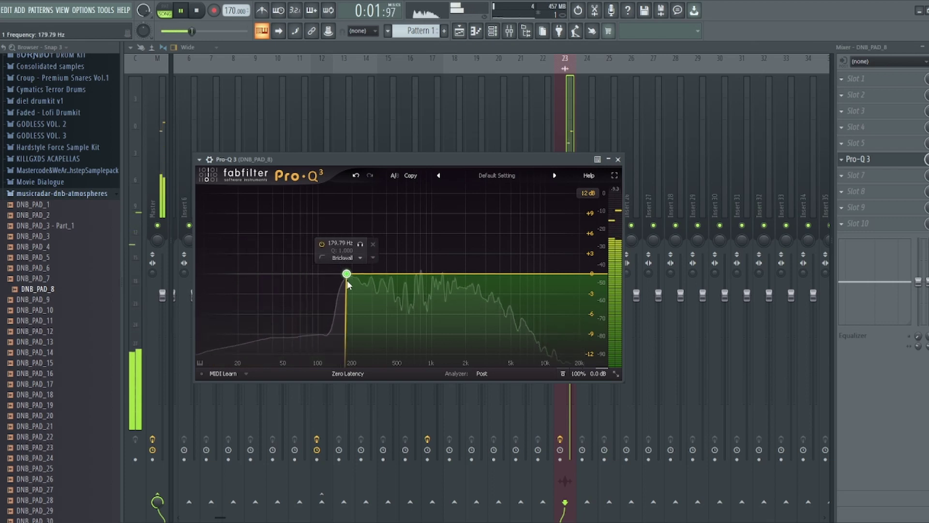
{"action": "left_click_drag", "start_coordinate": [607, 274], "coordinate": [385, 159]}
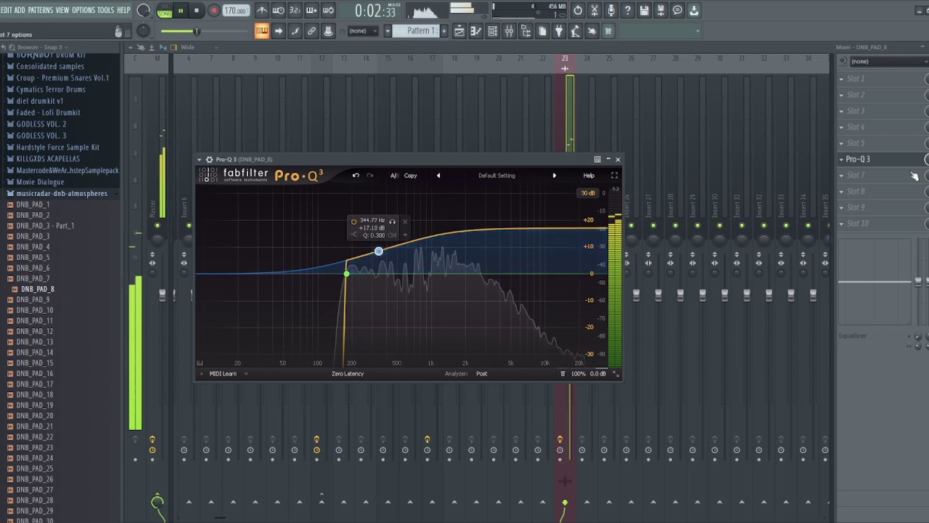
Add CamelCrusher with the Annihilate patch to slot 8 of the pad track and reduce its mix level.
{"action": "left_click", "coordinate": [893, 161]}
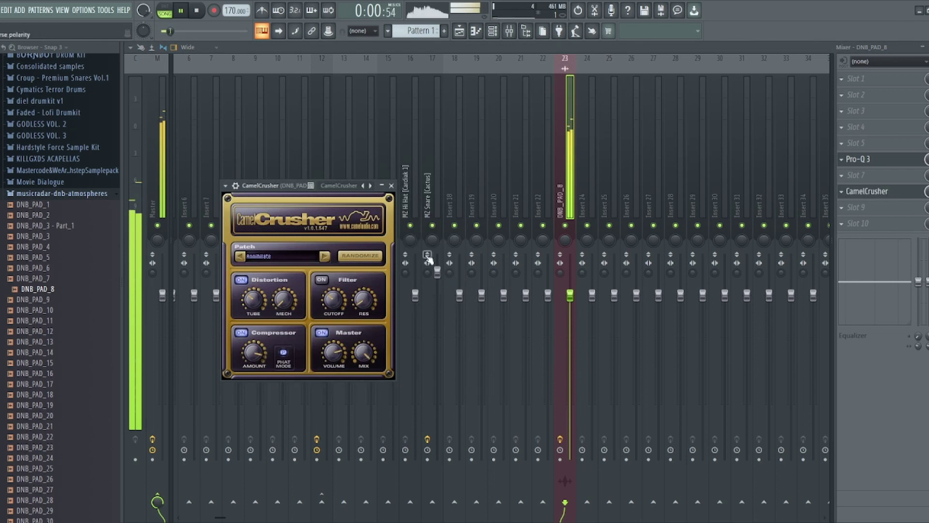
{"action": "left_click_drag", "start_coordinate": [928, 191], "coordinate": [927, 220]}
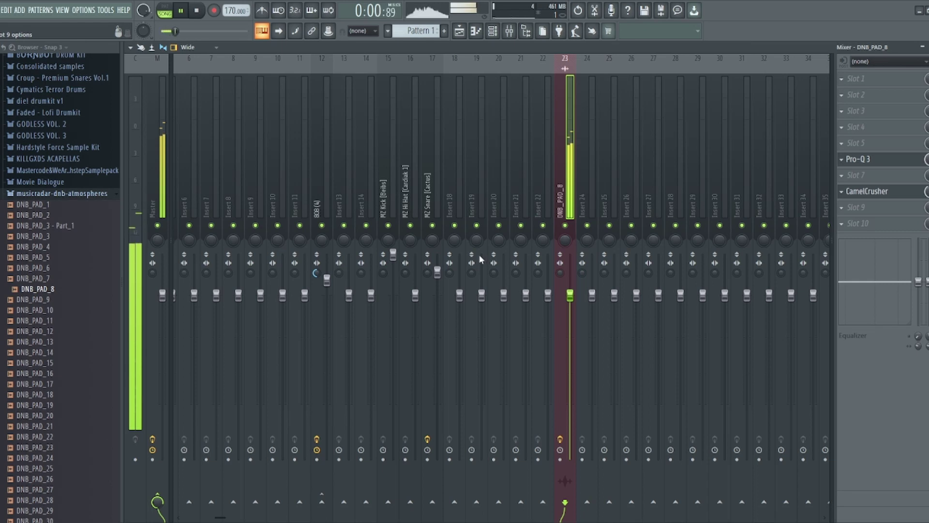
Add Chorus to the pad track and move it up to slot 6, ahead of Pro-Q 3.
{"action": "left_click", "coordinate": [515, 426]}
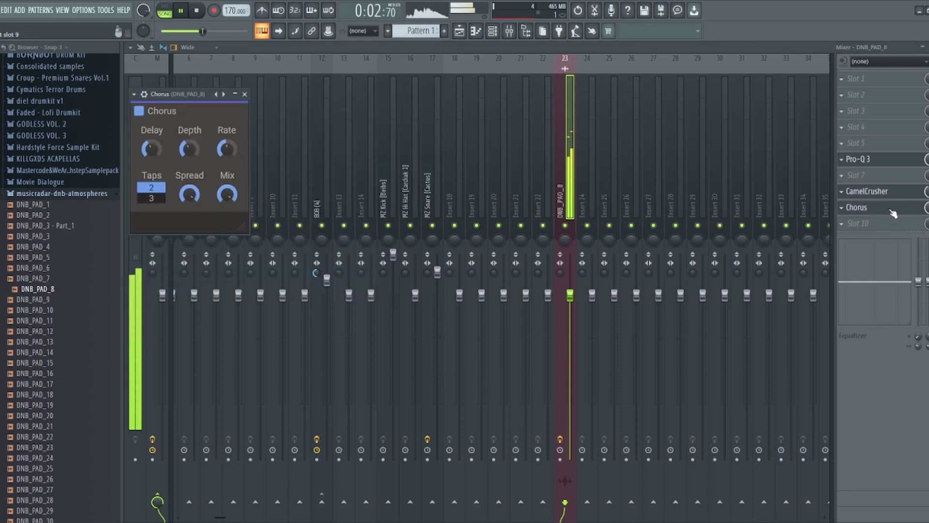
{"action": "scroll", "coordinate": [893, 209], "scroll_direction": "up", "scroll_amount": 2}
{"action": "scroll", "coordinate": [888, 180], "scroll_direction": "up", "scroll_amount": 1}
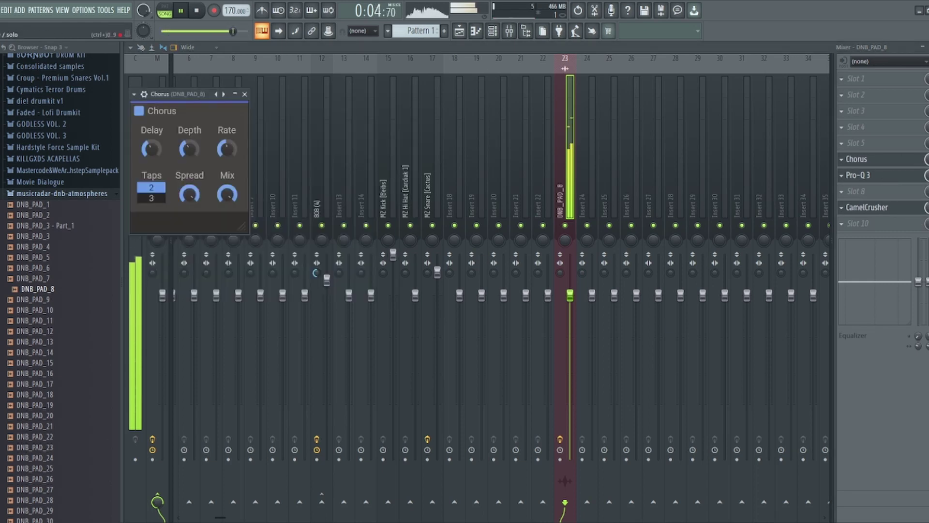
Lower the mix level of the Chorus effect on the pad track and clear the mixer and plugin windows off the playlist.
{"action": "left_click", "coordinate": [873, 163]}
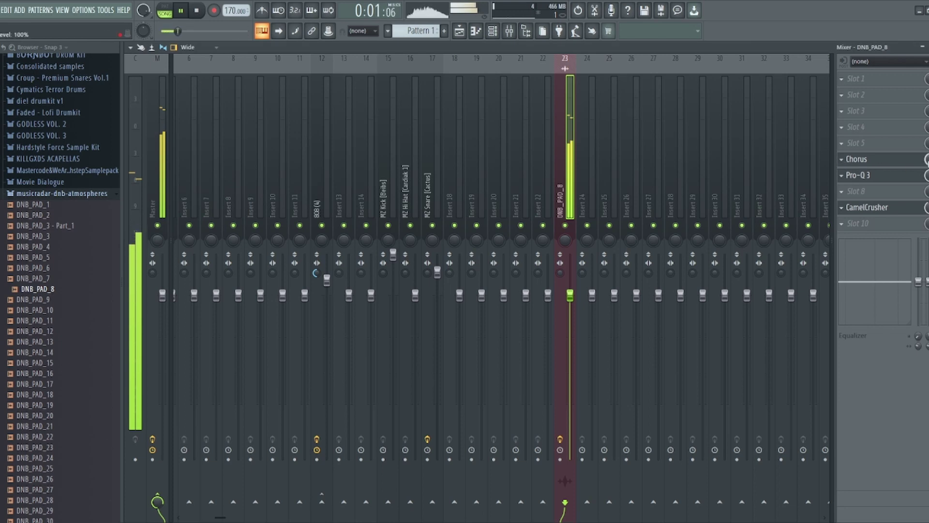
{"action": "left_click_drag", "start_coordinate": [928, 160], "coordinate": [928, 181]}
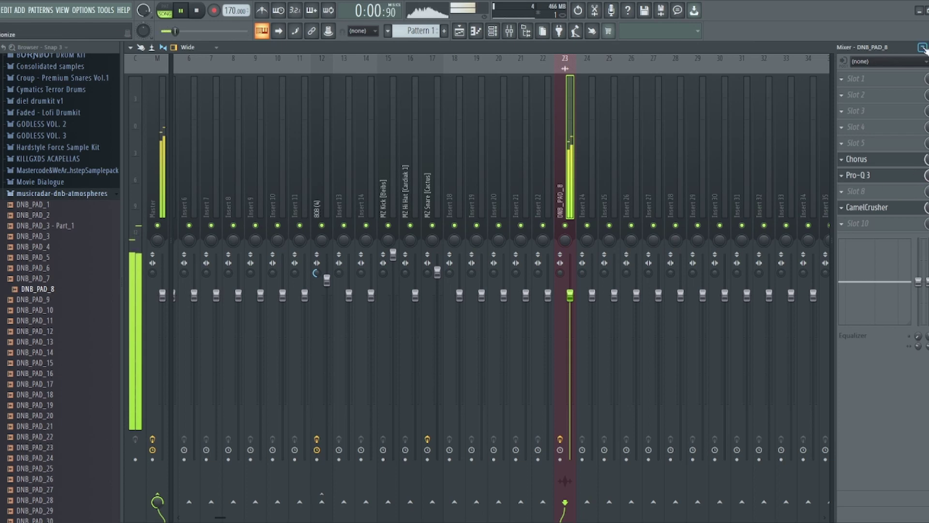
{"action": "left_click", "coordinate": [924, 47]}
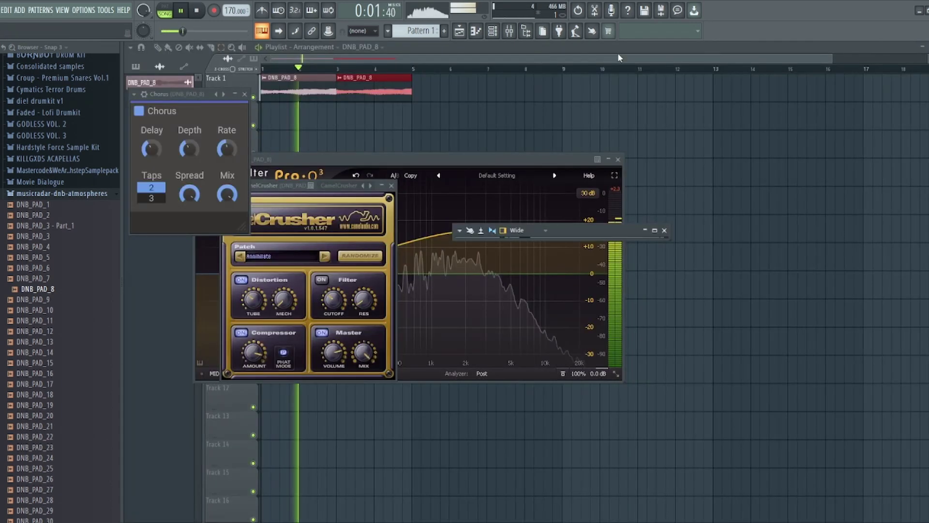
{"action": "left_click", "coordinate": [437, 52]}
Select the pad clips on track 1, stop playback and split Pattern 1 into a separate pattern for each channel.
{"action": "left_click", "coordinate": [222, 48]}
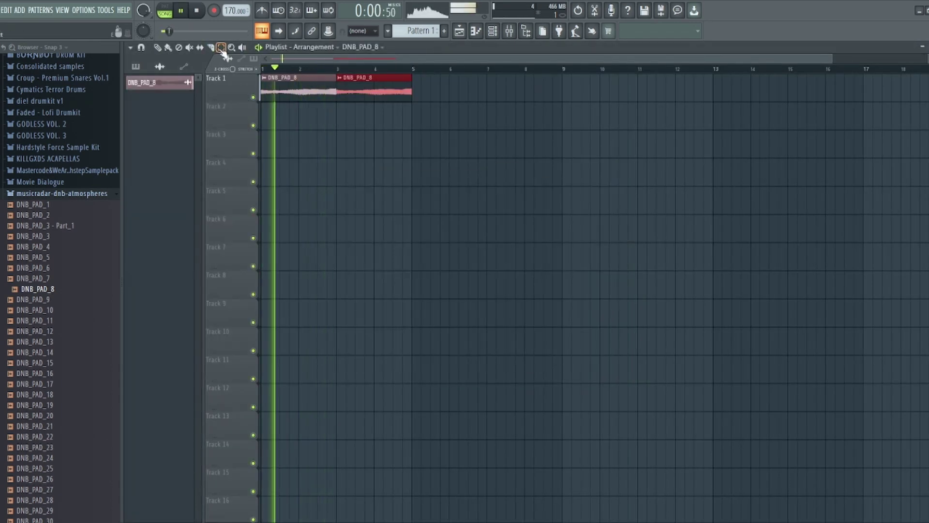
{"action": "left_click_drag", "start_coordinate": [441, 93], "coordinate": [273, 90]}
{"action": "left_click", "coordinate": [135, 67]}
{"action": "key", "text": "space"}
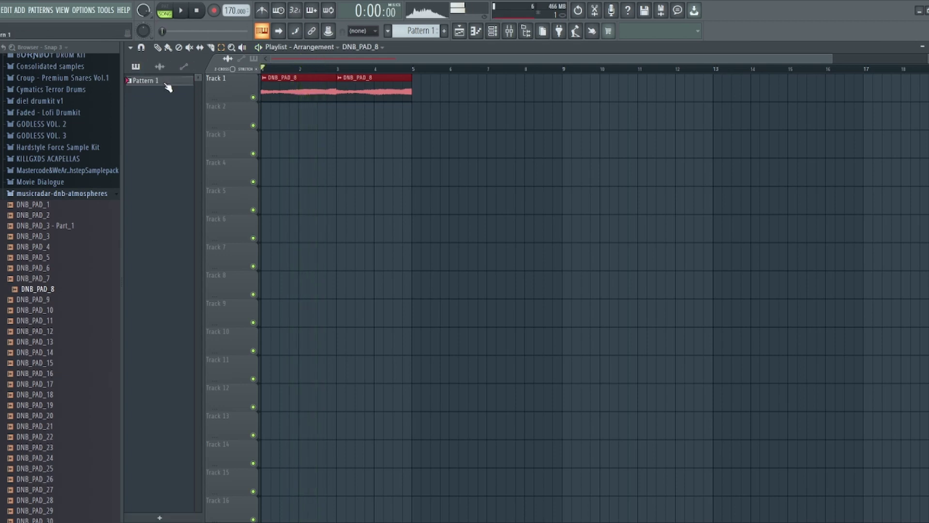
{"action": "left_click", "coordinate": [202, 251]}
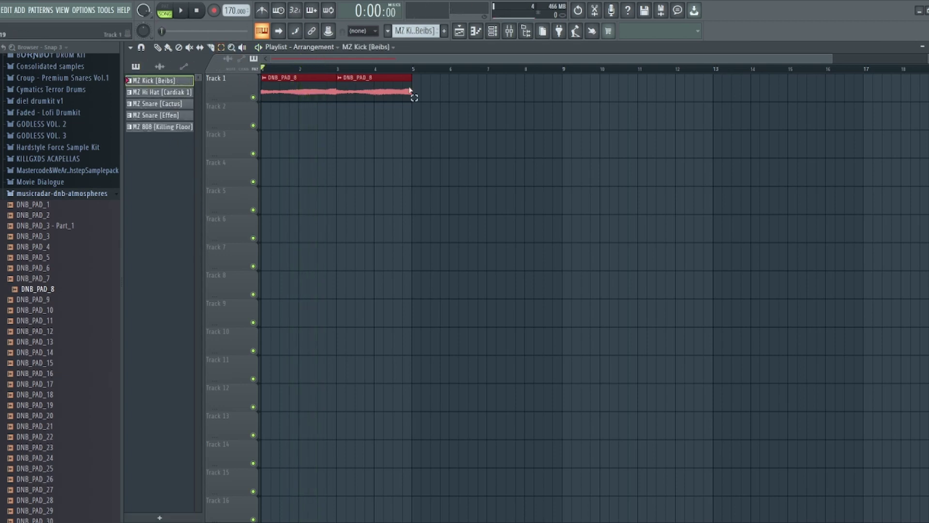
Fill tracks 1–6 up to bar 13, with pad and hi-hat clips from bar 1 and kick, both snares and 808 from bar 9.
{"action": "key", "text": "ctrl+b"}
{"action": "scroll", "coordinate": [462, 100], "scroll_direction": "down", "scroll_amount": 2}
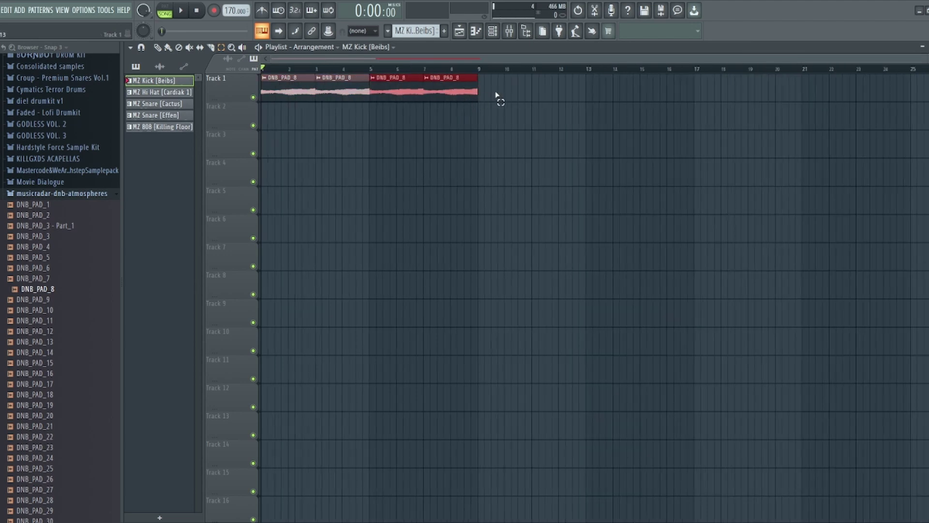
{"action": "key", "text": "ctrl+b"}
{"action": "key", "text": "space"}
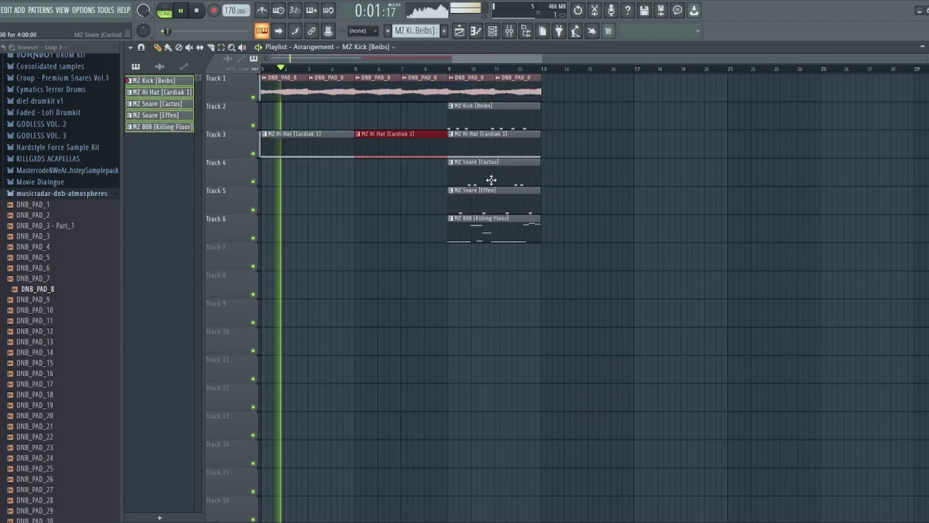
Add an MZ Snare [Effen] clip on track 5 from bar 5 to bar 9, aligned exactly with the start of bar 5.
{"action": "left_click", "coordinate": [463, 202]}
{"action": "scroll", "coordinate": [390, 197], "scroll_direction": "up", "scroll_amount": 4}
{"action": "left_click", "coordinate": [317, 201]}
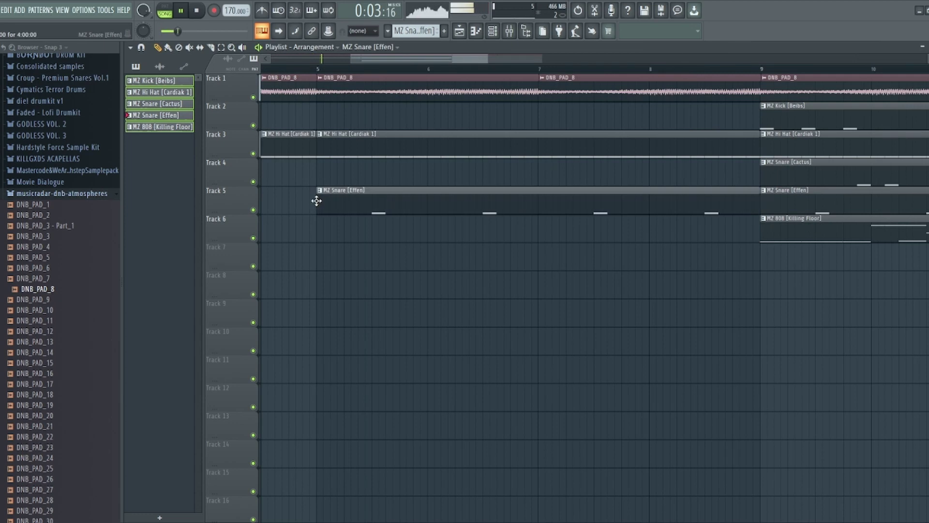
{"action": "scroll", "coordinate": [317, 201], "scroll_direction": "up", "scroll_amount": 3}
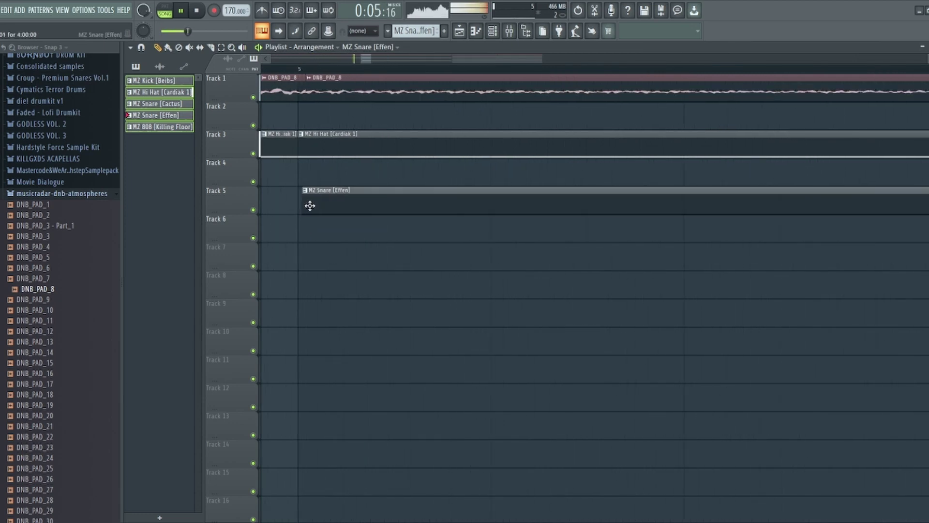
{"action": "scroll", "coordinate": [320, 197], "scroll_direction": "down", "scroll_amount": 5}
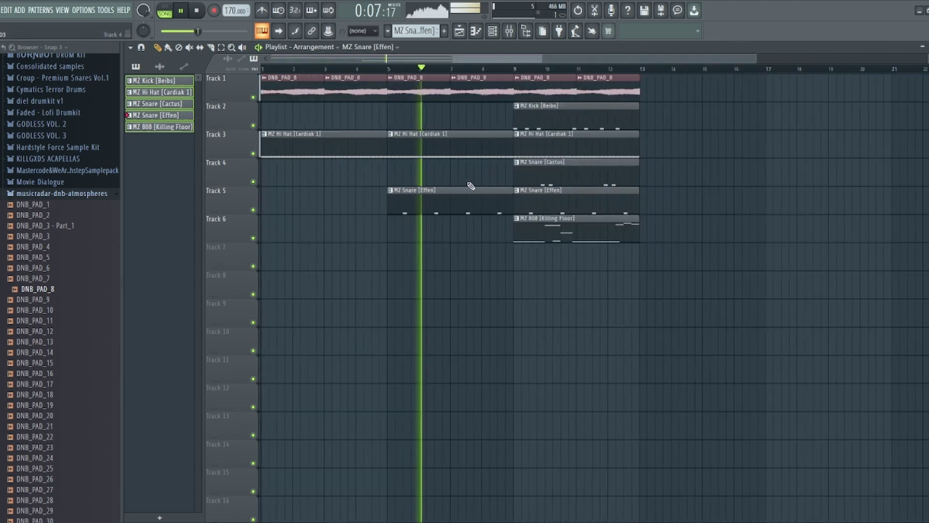
{"action": "scroll", "coordinate": [470, 186], "scroll_direction": "down", "scroll_amount": 1}
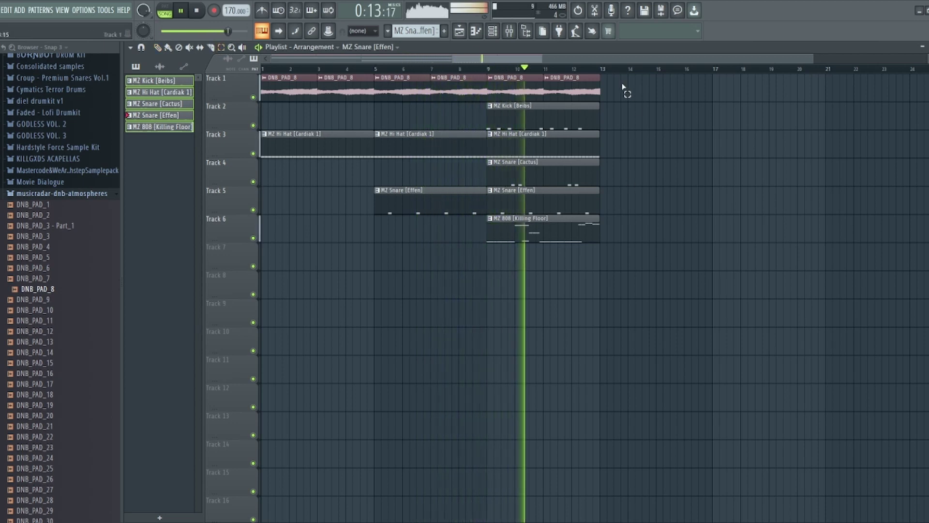
Try repeating the bar 9–13 section twice across all six tracks, and undo both duplications.
{"action": "left_click_drag", "start_coordinate": [632, 79], "coordinate": [501, 238]}
{"action": "key", "text": "ctrl+b"}
{"action": "key", "text": "ctrl+b"}
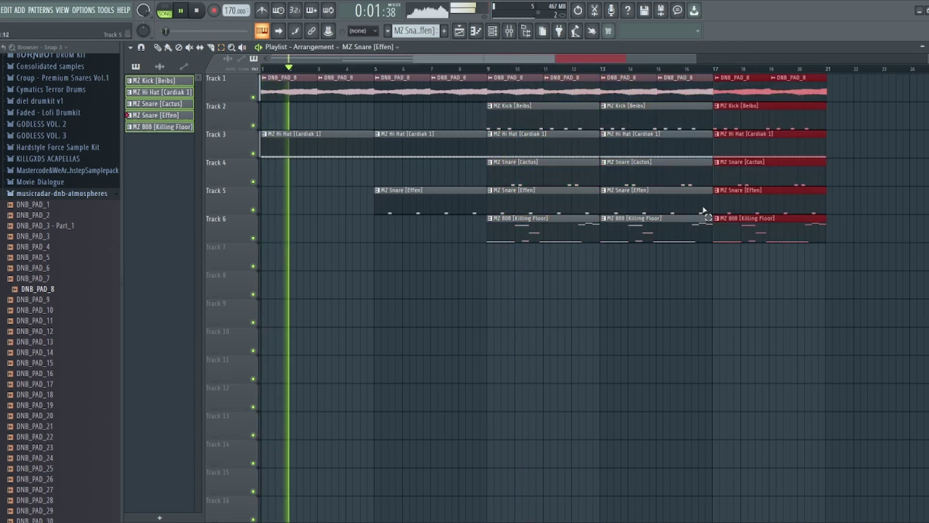
{"action": "key", "text": "ctrl+alt+z"}
{"action": "key", "text": "ctrl+alt+z"}
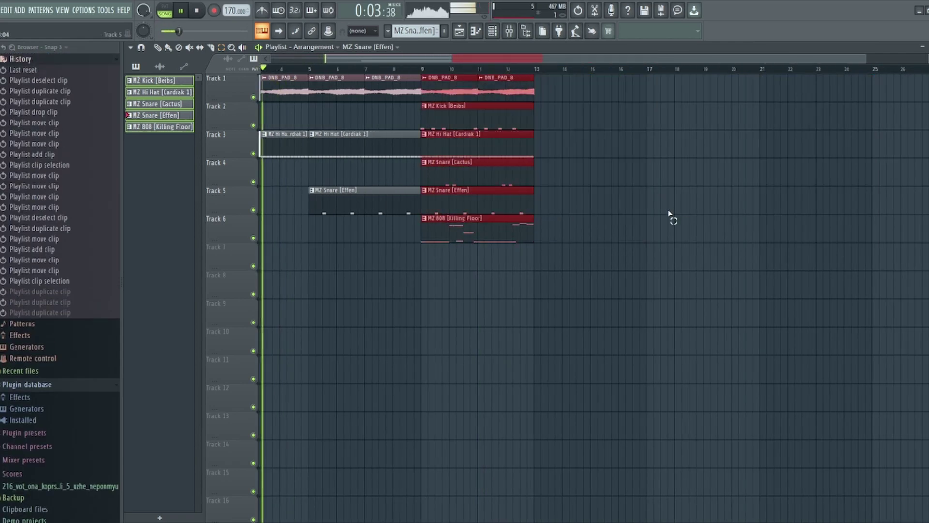
Deselect the clips and align the end of the last pad clip on track 1 exactly with bar 13.
{"action": "scroll", "coordinate": [555, 178], "scroll_direction": "up", "scroll_amount": 7}
{"action": "scroll", "coordinate": [471, 106], "scroll_direction": "down", "scroll_amount": 1}
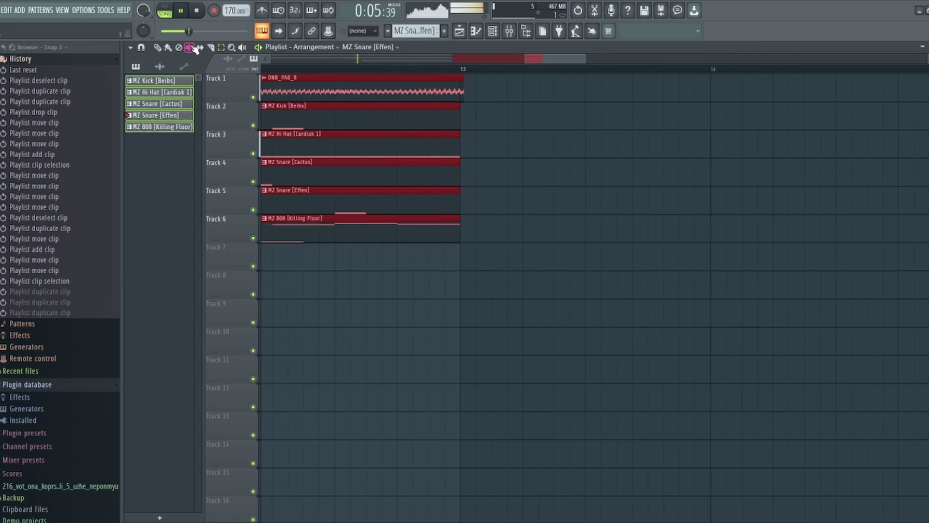
{"action": "left_click", "coordinate": [672, 164]}
{"action": "left_click", "coordinate": [157, 48]}
{"action": "scroll", "coordinate": [408, 81], "scroll_direction": "up", "scroll_amount": 3}
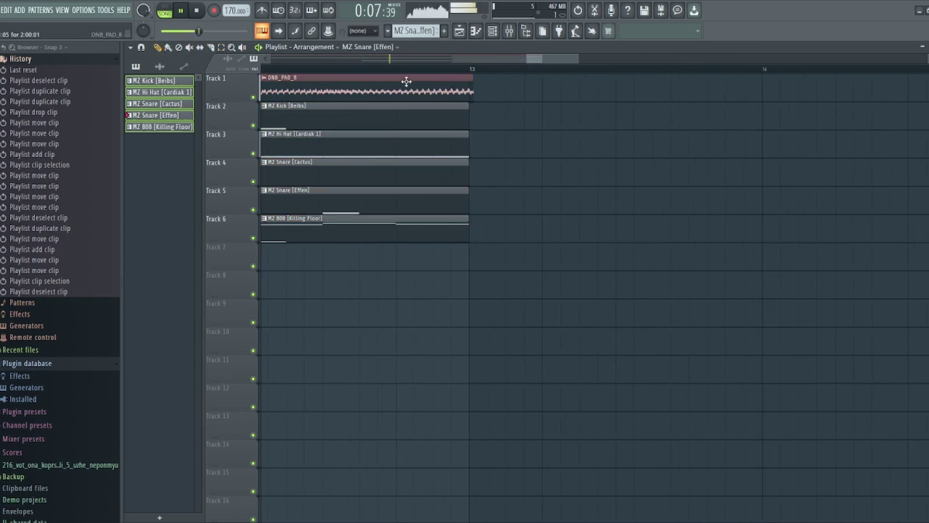
{"action": "left_click_drag", "start_coordinate": [511, 80], "coordinate": [502, 78]}
{"action": "scroll", "coordinate": [504, 77], "scroll_direction": "down", "scroll_amount": 4}
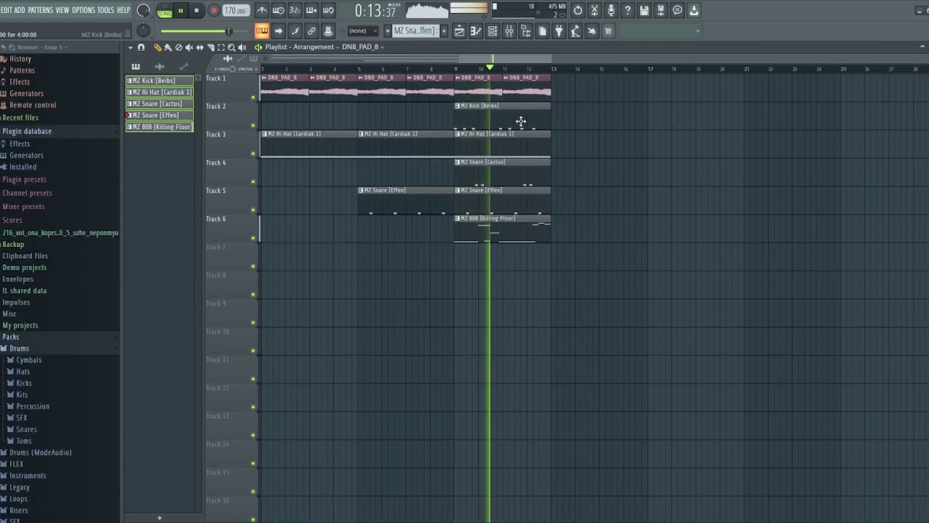
{"action": "scroll", "coordinate": [519, 121], "scroll_direction": "up", "scroll_amount": 2}
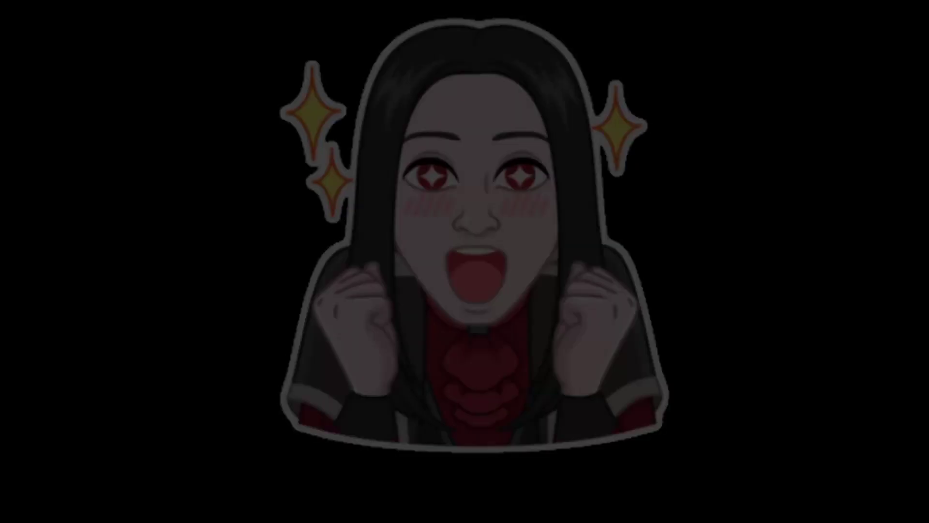